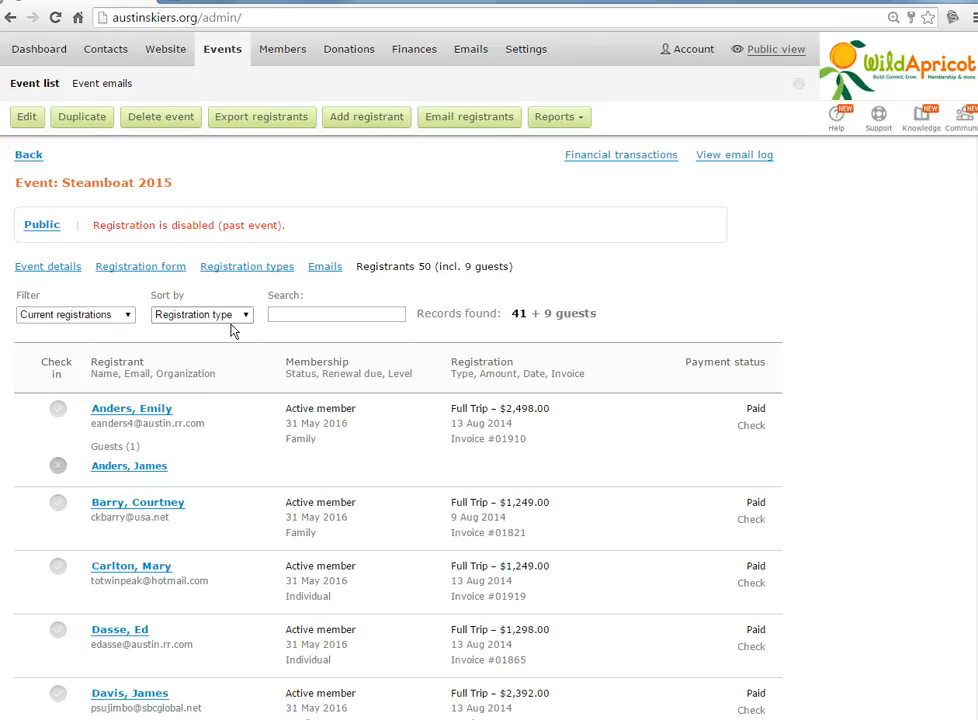
Export the Steamboat 2015 registrants with the checked fields to an XLS (Excel 2003+) file.
left_click(98, 315)
left_click(100, 336)
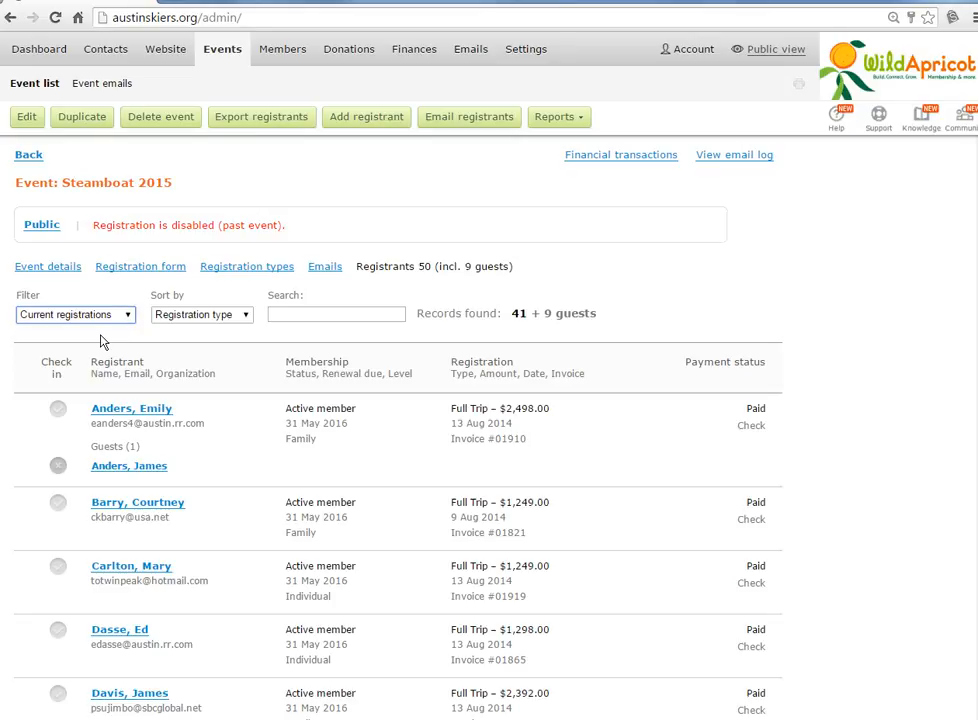
left_click(260, 118)
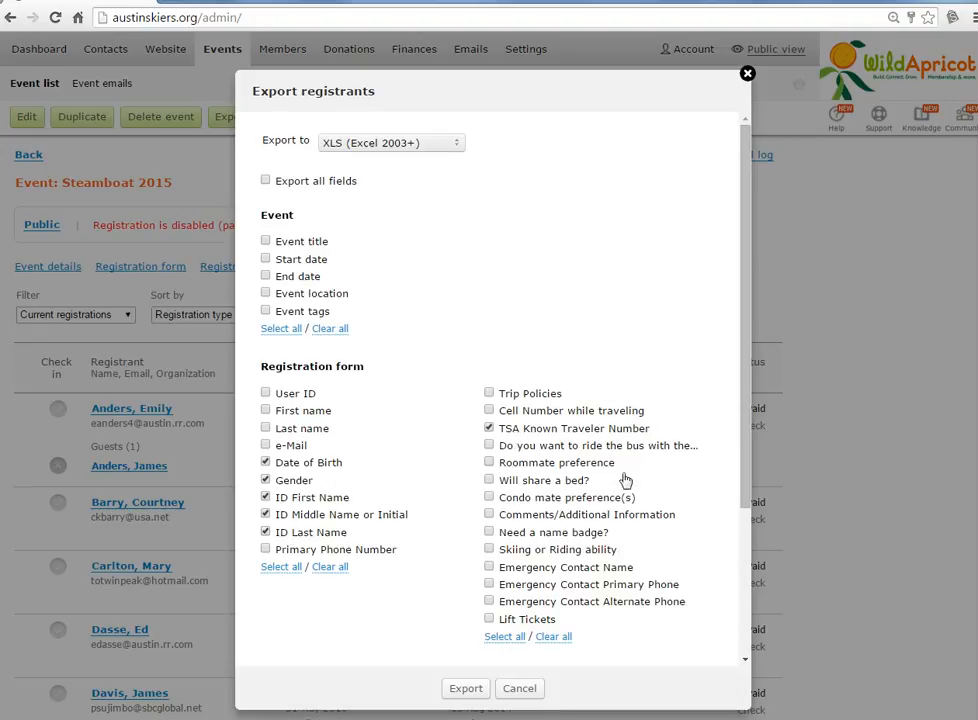
left_click_drag(751, 482, 745, 631)
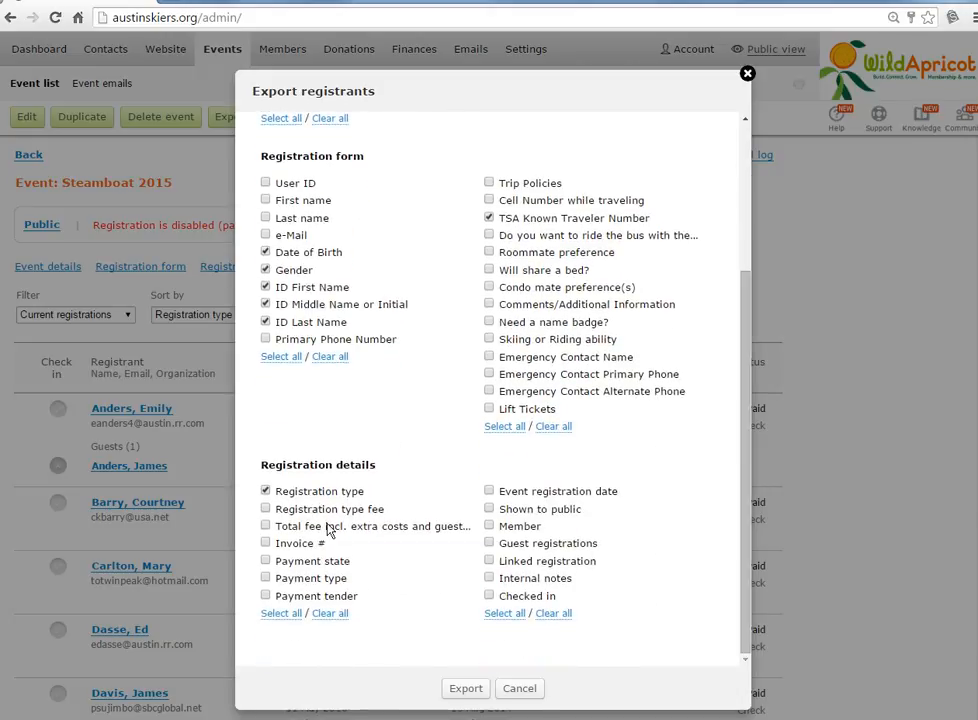
left_click(484, 690)
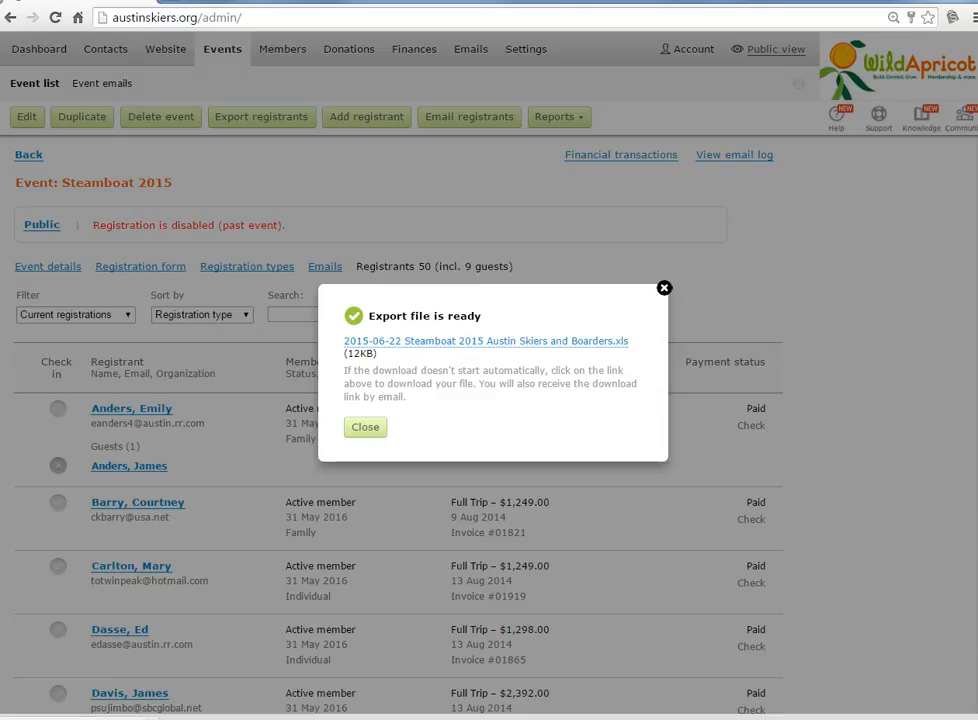
left_click(365, 427)
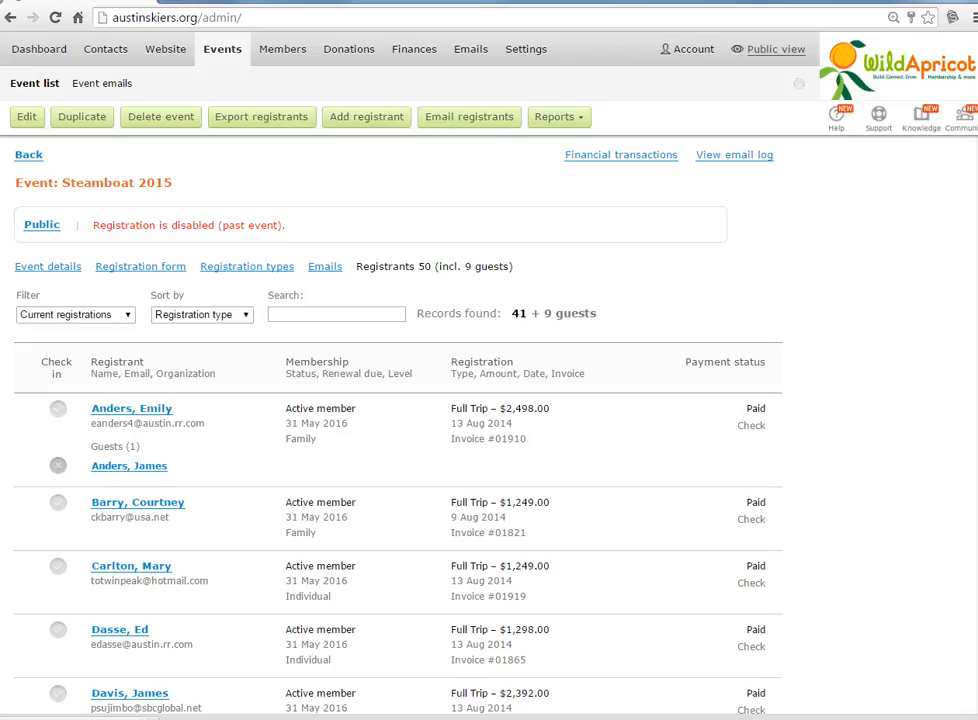
Open the exported spreadsheet, select the whole sheet and autofit its row heights and column widths.
left_click(74, 718)
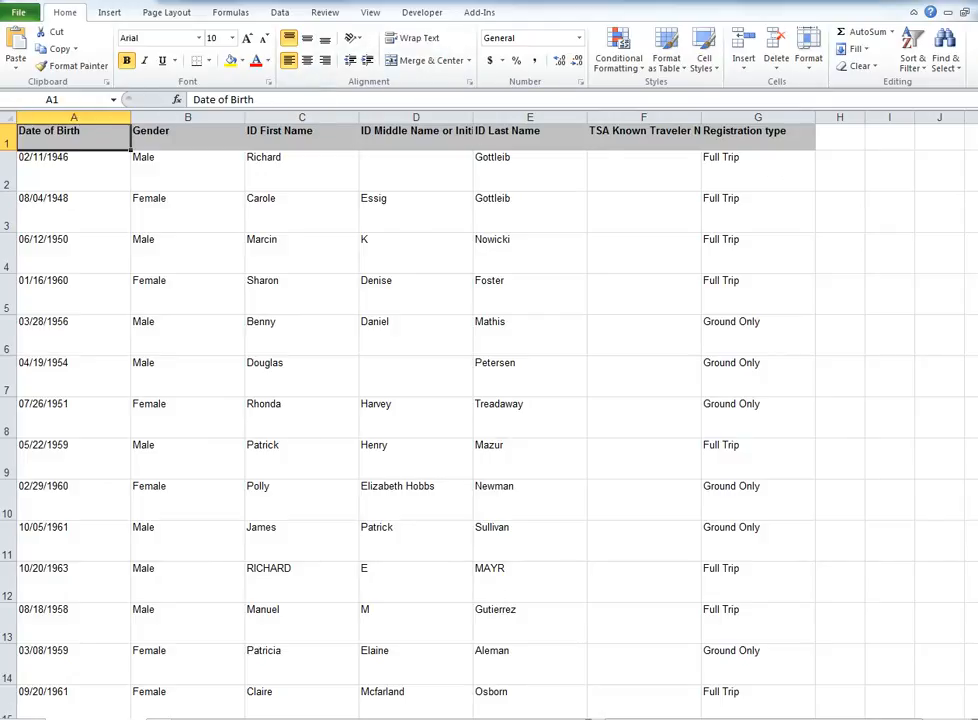
left_click(8, 119)
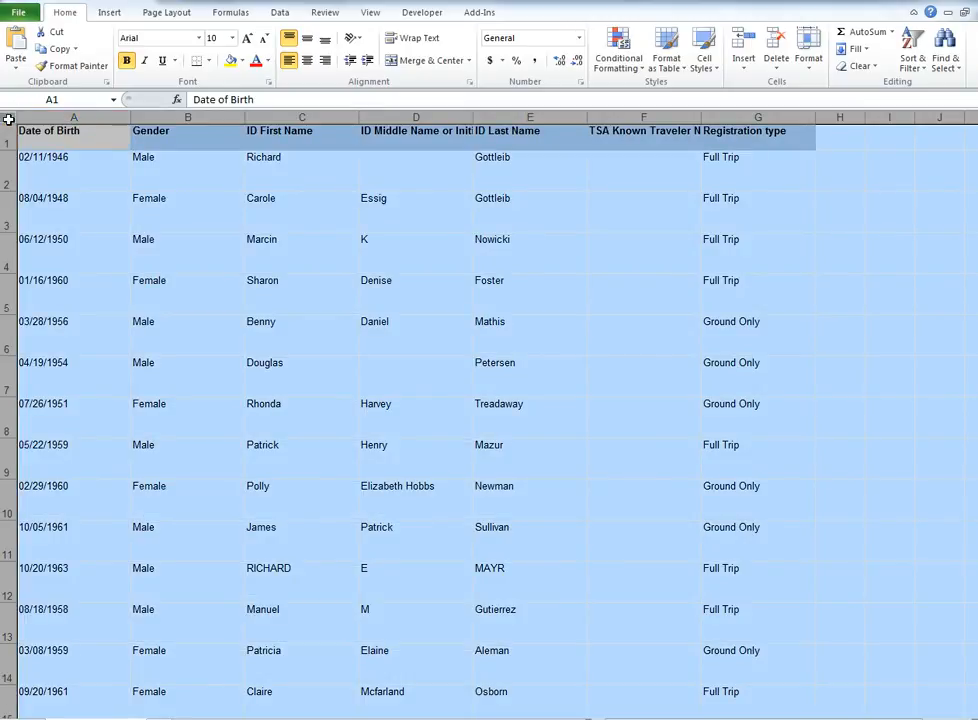
left_click(811, 60)
left_click(858, 118)
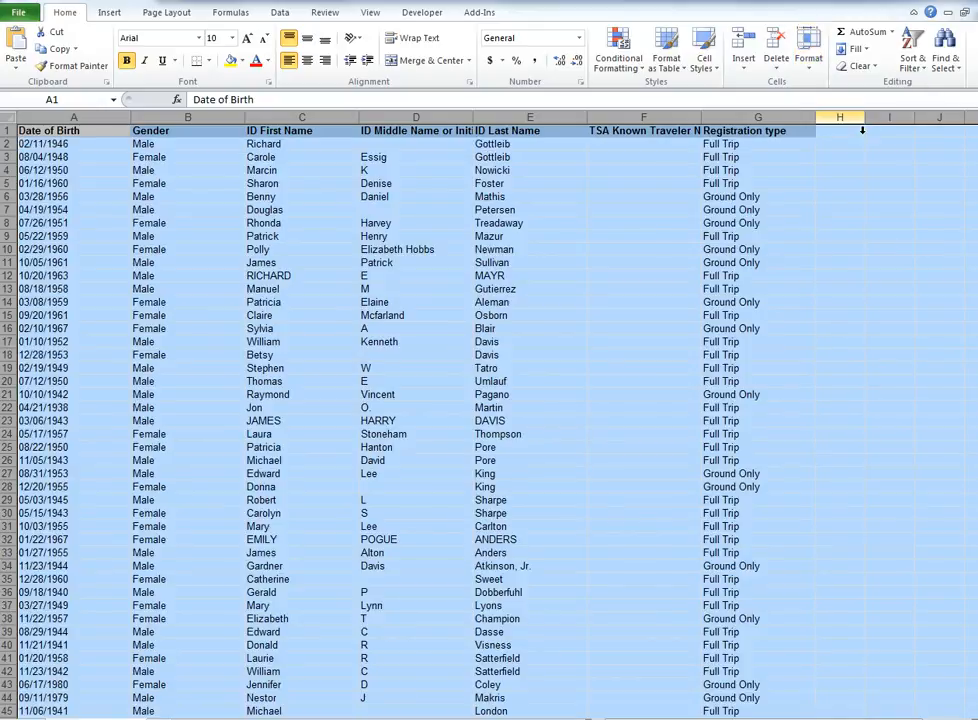
left_click(809, 56)
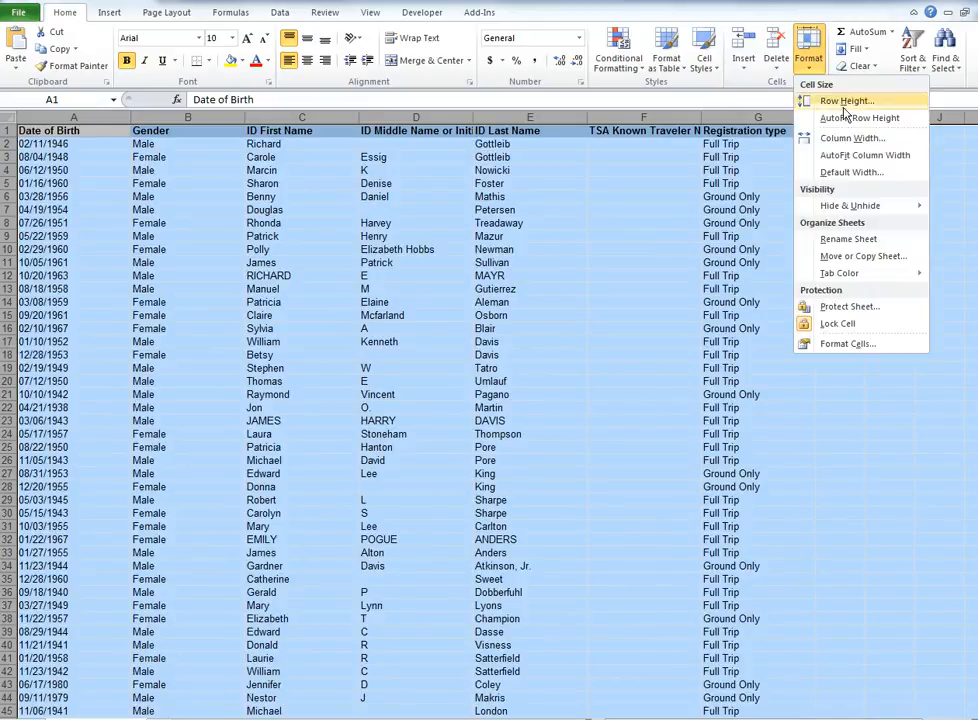
left_click(848, 155)
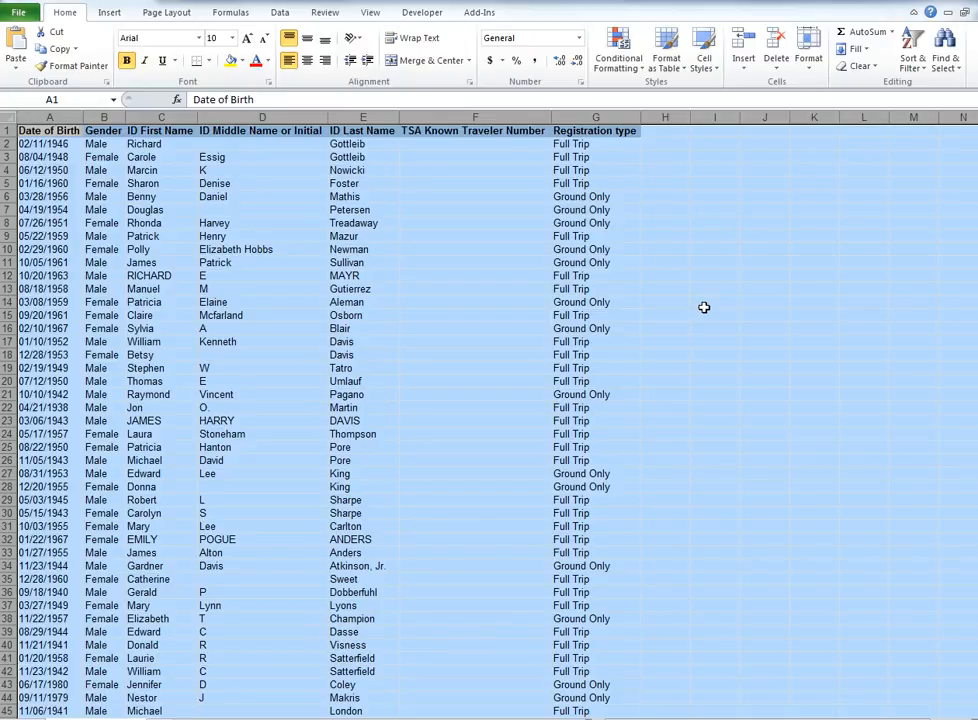
Sort the data by Registration type, A to Z, with the first row as headers.
scroll(703, 316, "down", 4)
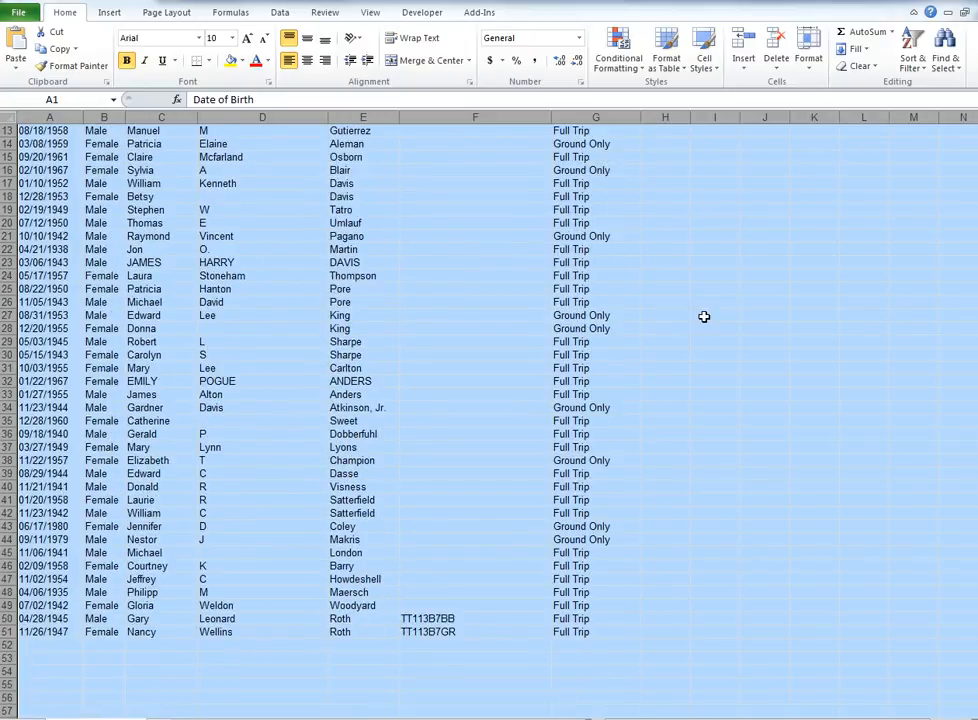
scroll(704, 316, "up", 4)
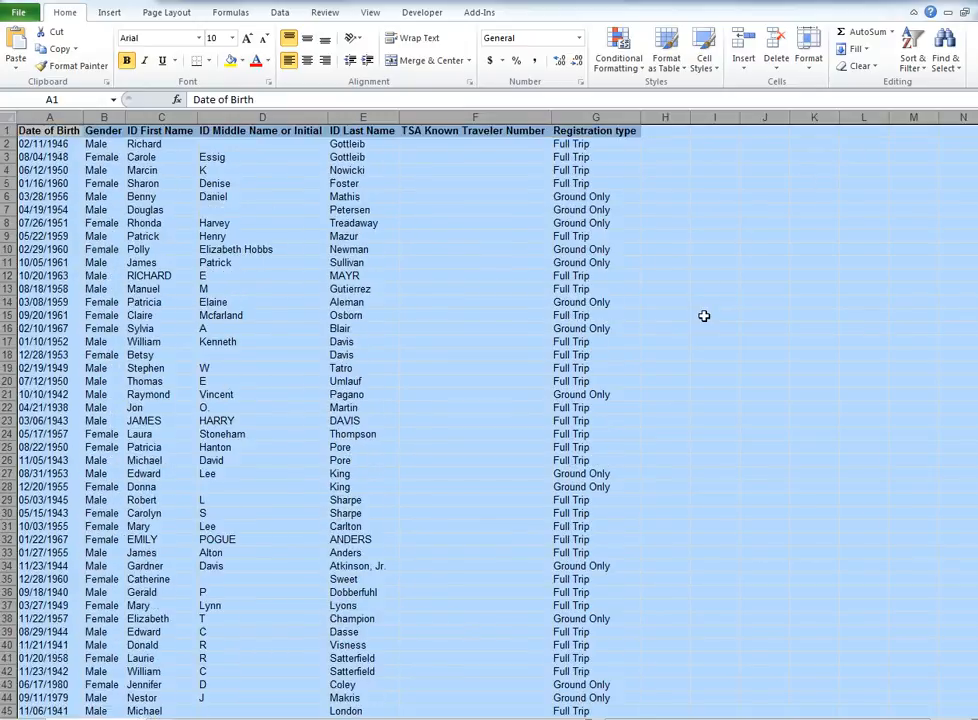
left_click(147, 132)
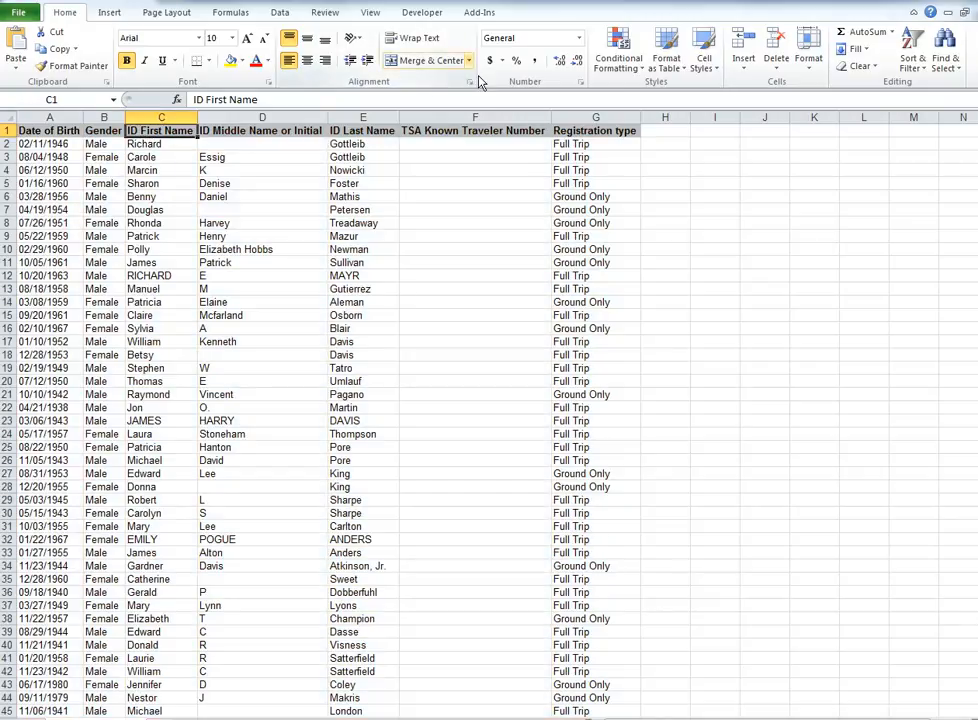
left_click(280, 12)
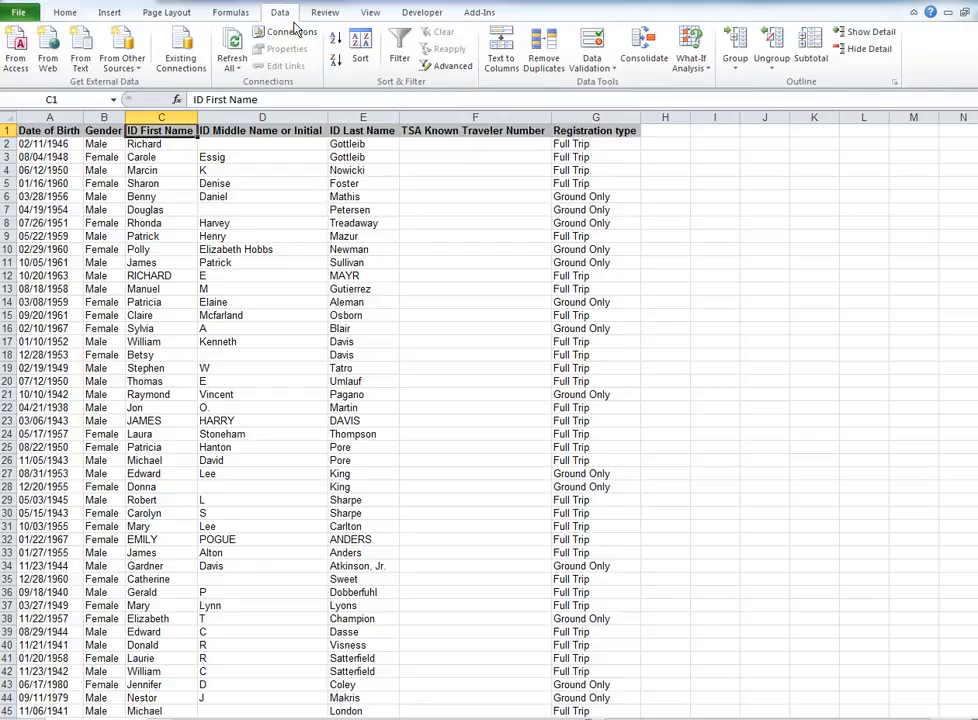
left_click(362, 60)
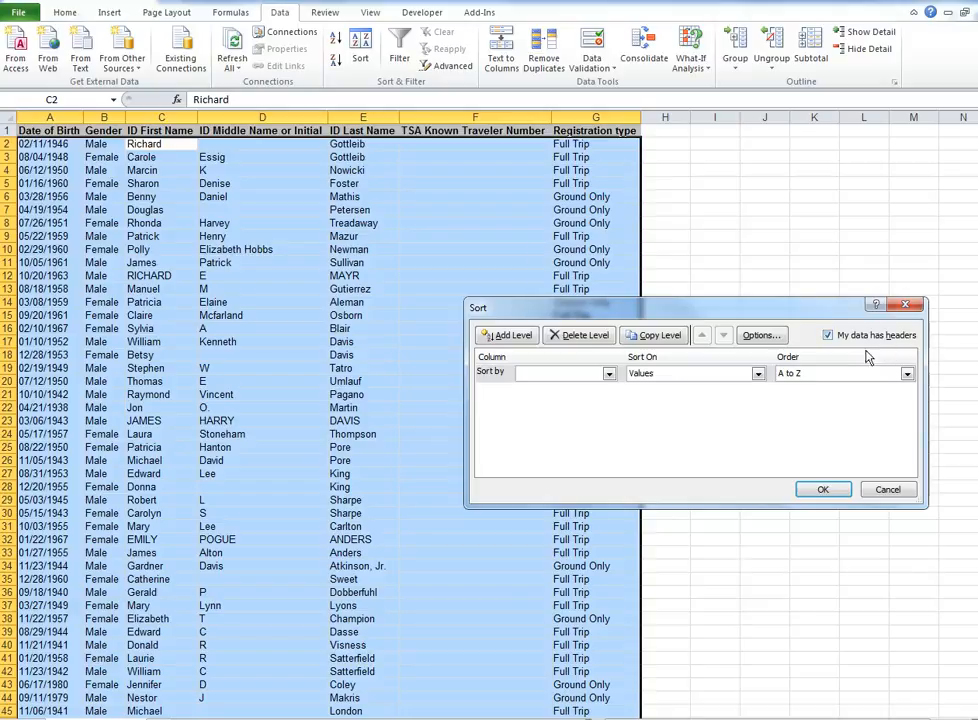
left_click(607, 373)
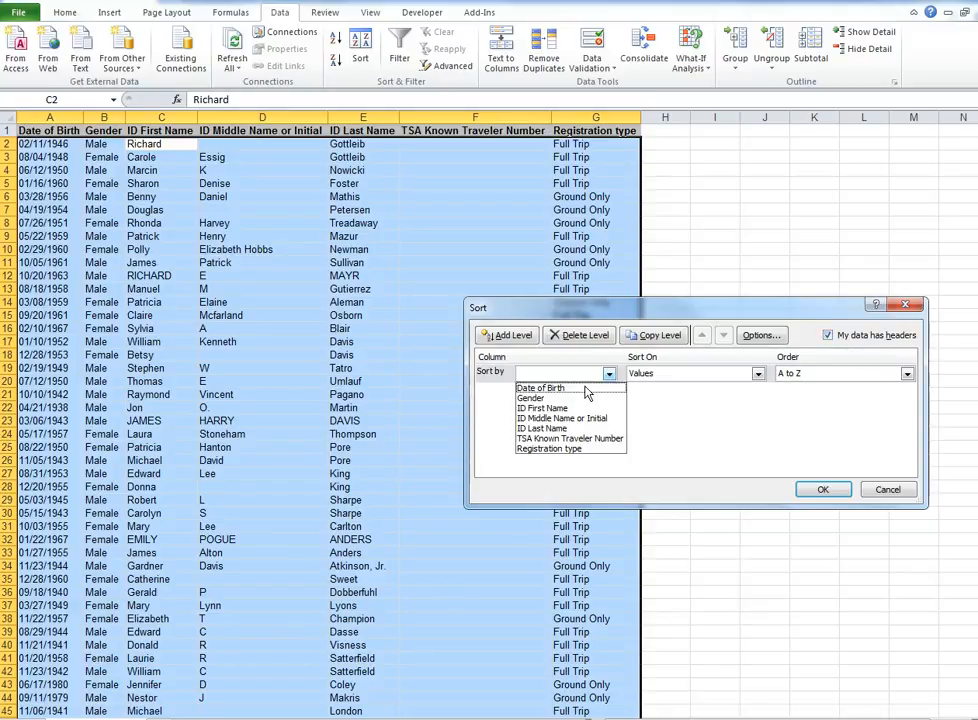
left_click(571, 452)
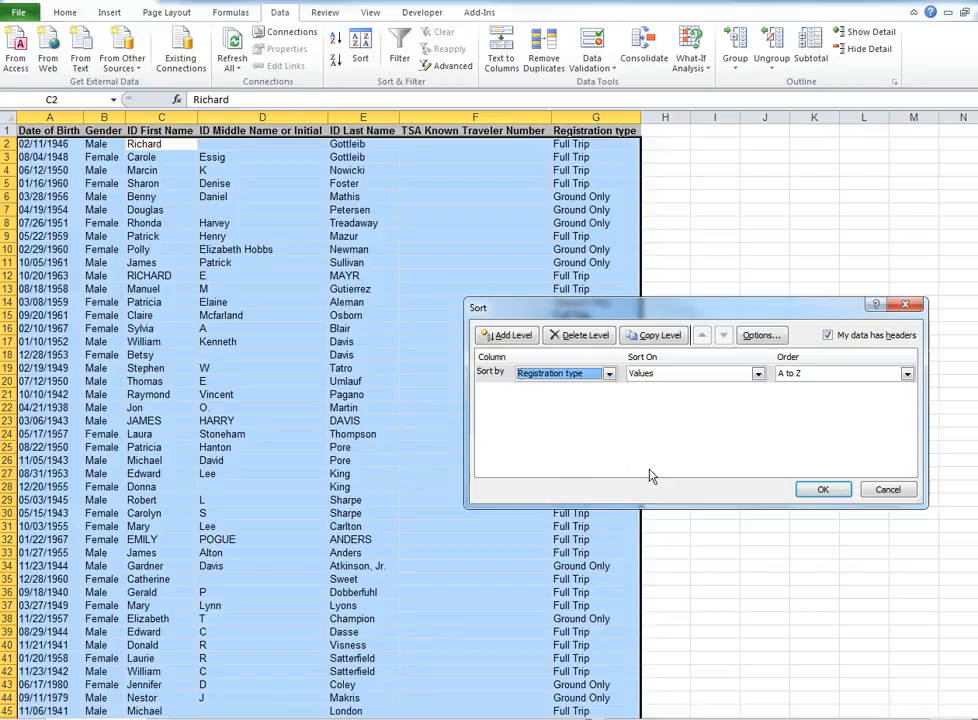
left_click(826, 490)
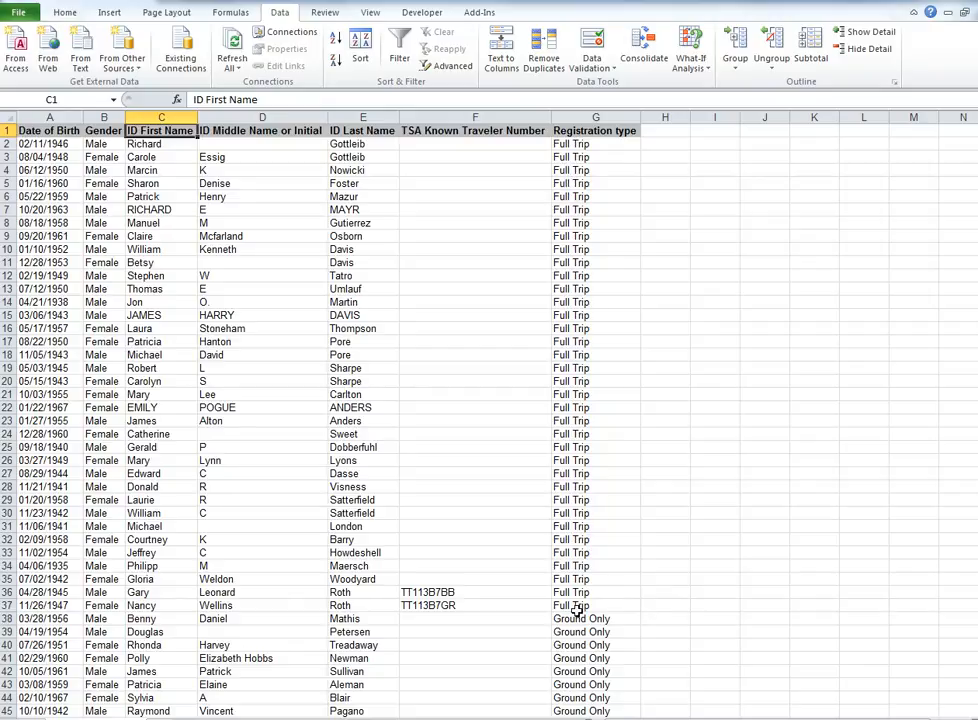
Clear the Ground Only registrant rows 38 to 51.
scroll(576, 552, "down", 4)
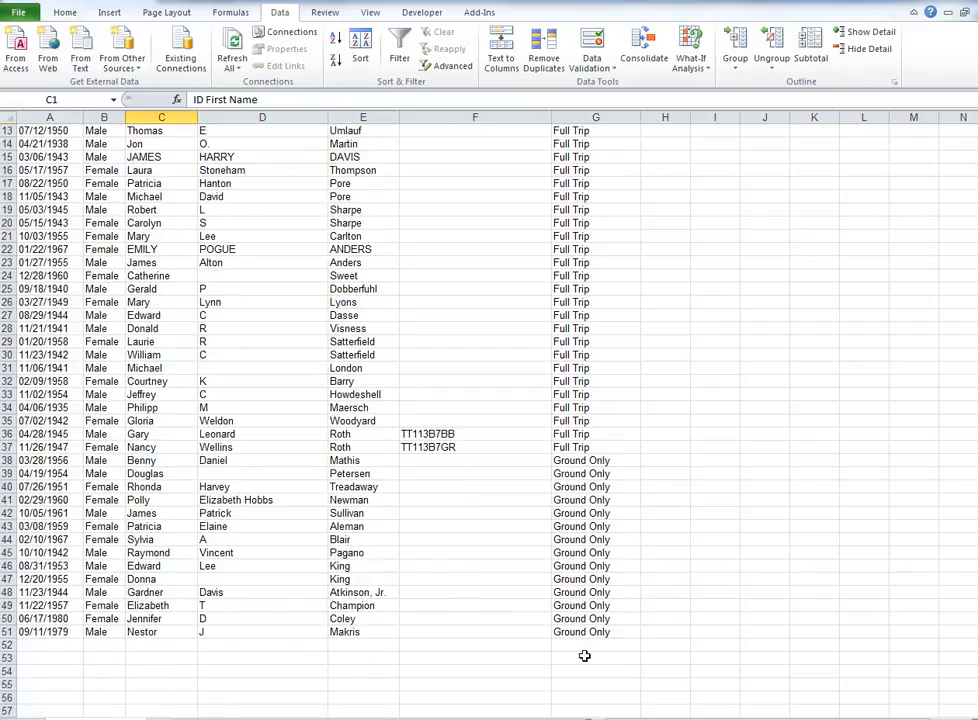
left_click_drag(36, 461, 578, 640)
key("Delete")
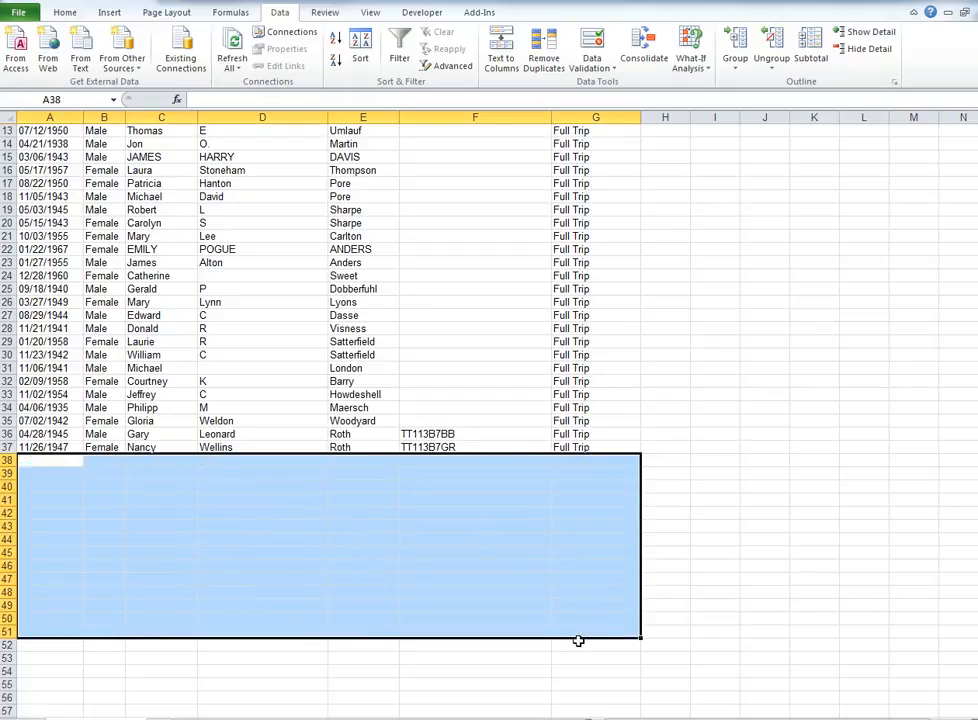
Clear the Registration type column G.
scroll(565, 645, "up", 4)
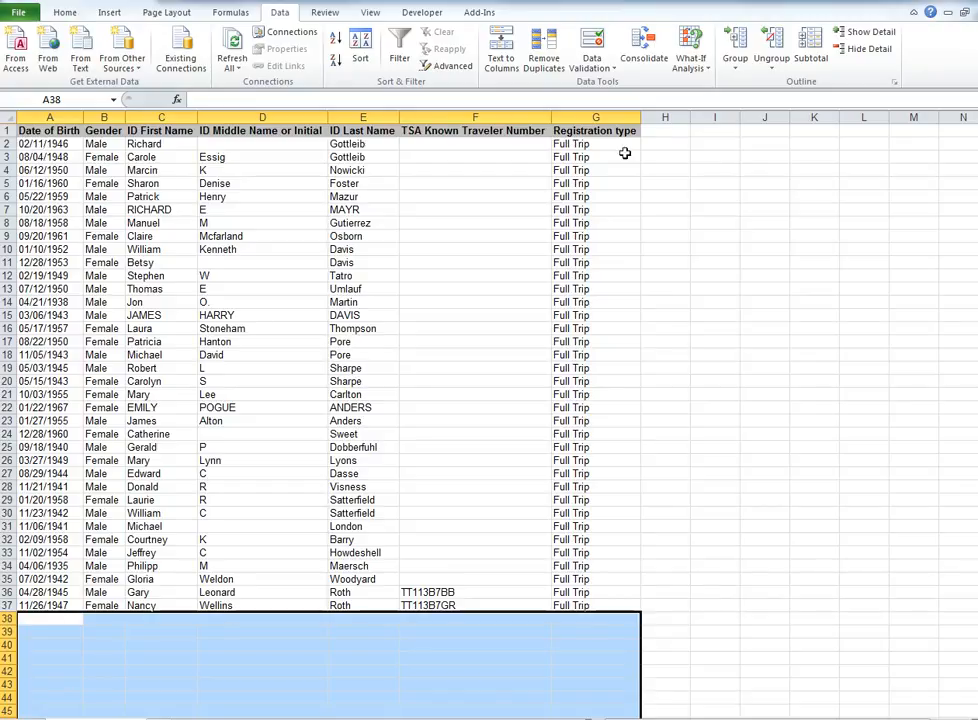
left_click(605, 118)
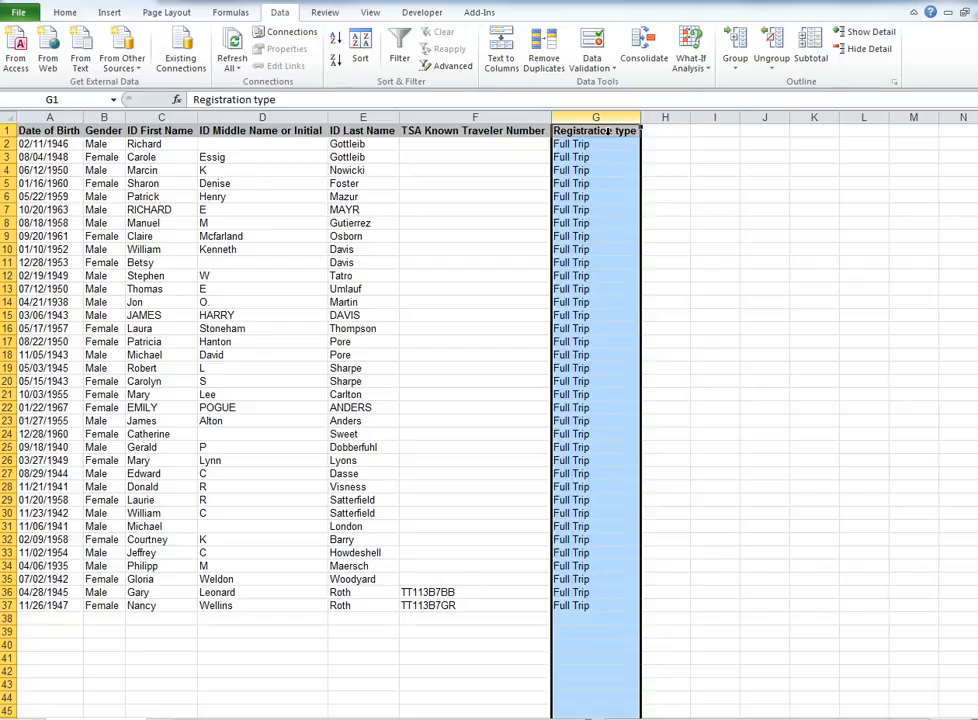
key("Delete")
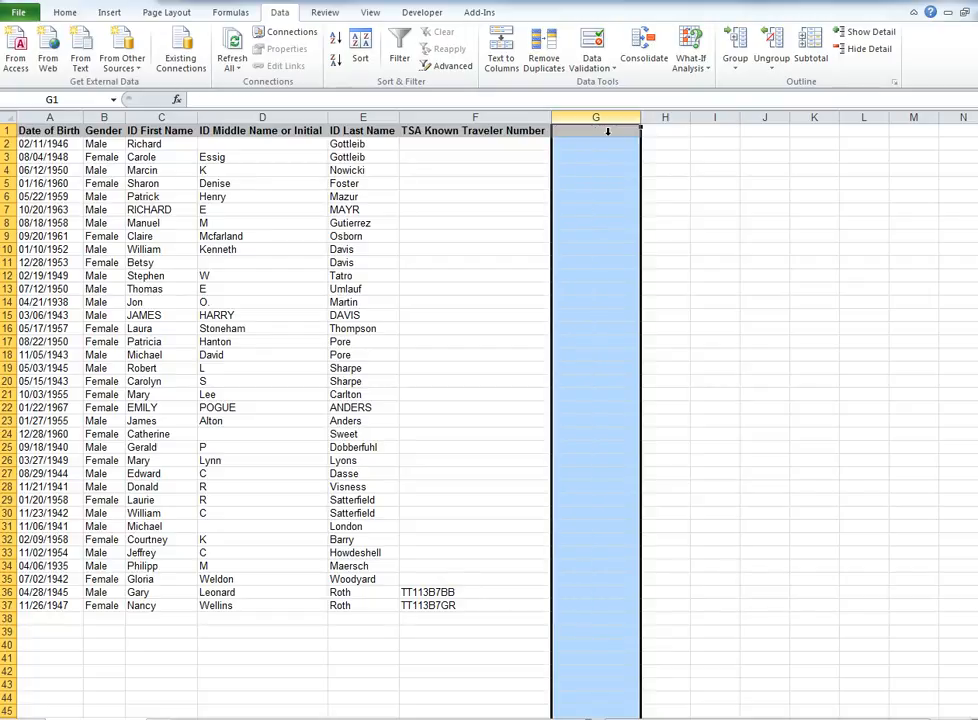
Move the Date of Birth column's data from column A into column G.
left_click(50, 131)
left_click_drag(50, 131, 55, 611)
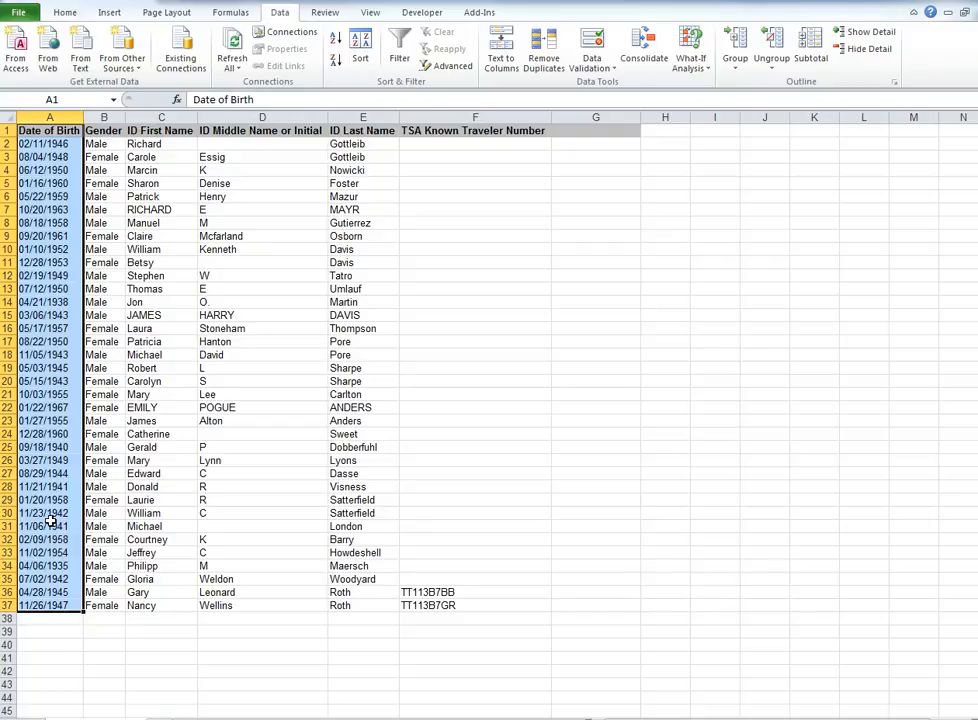
key("ctrl+c")
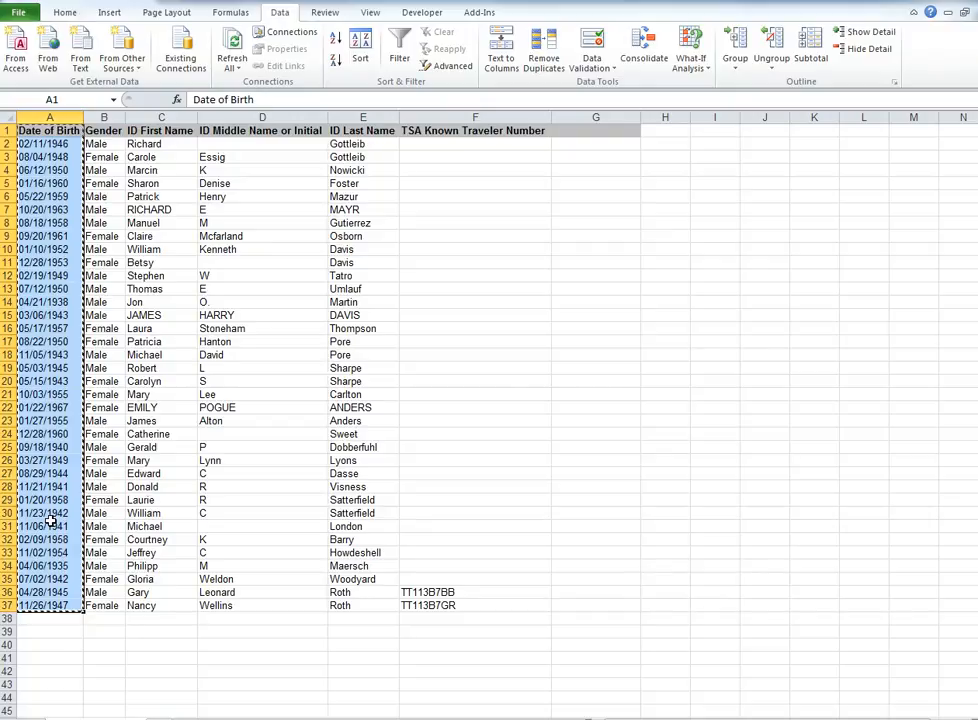
left_click(610, 134)
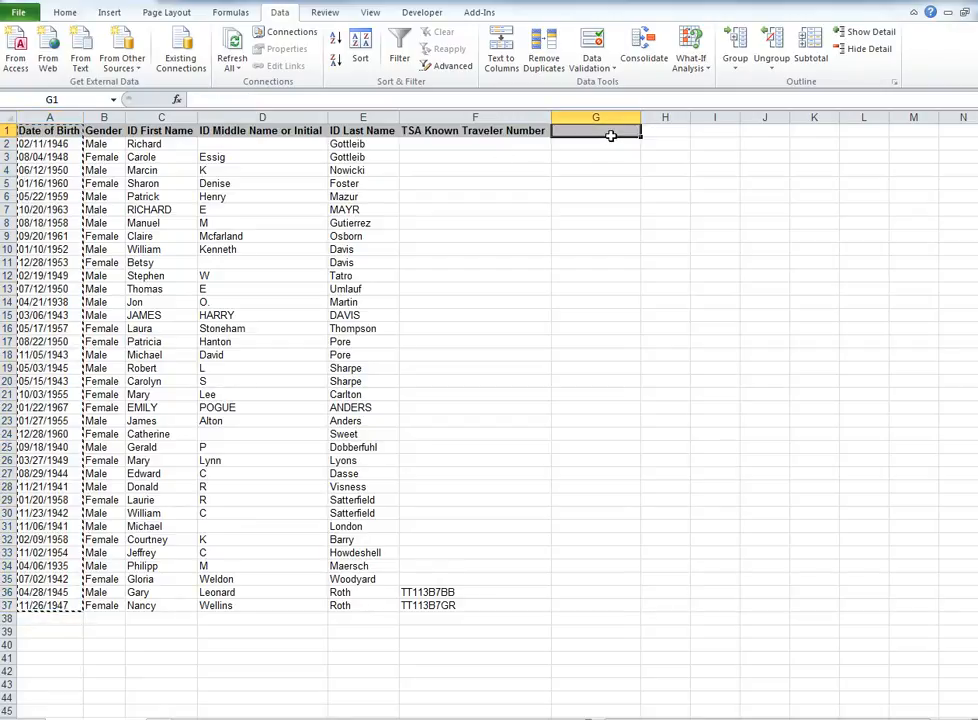
key("ctrl+v")
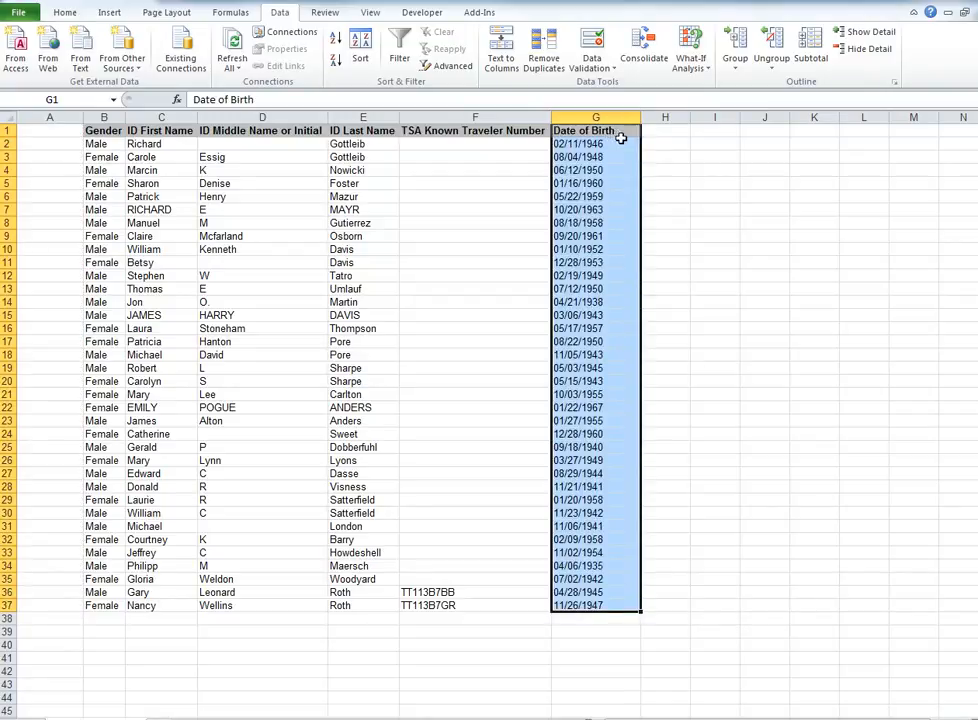
Add the headers Month, Date and Year in cells H1 to J1.
left_click(671, 132)
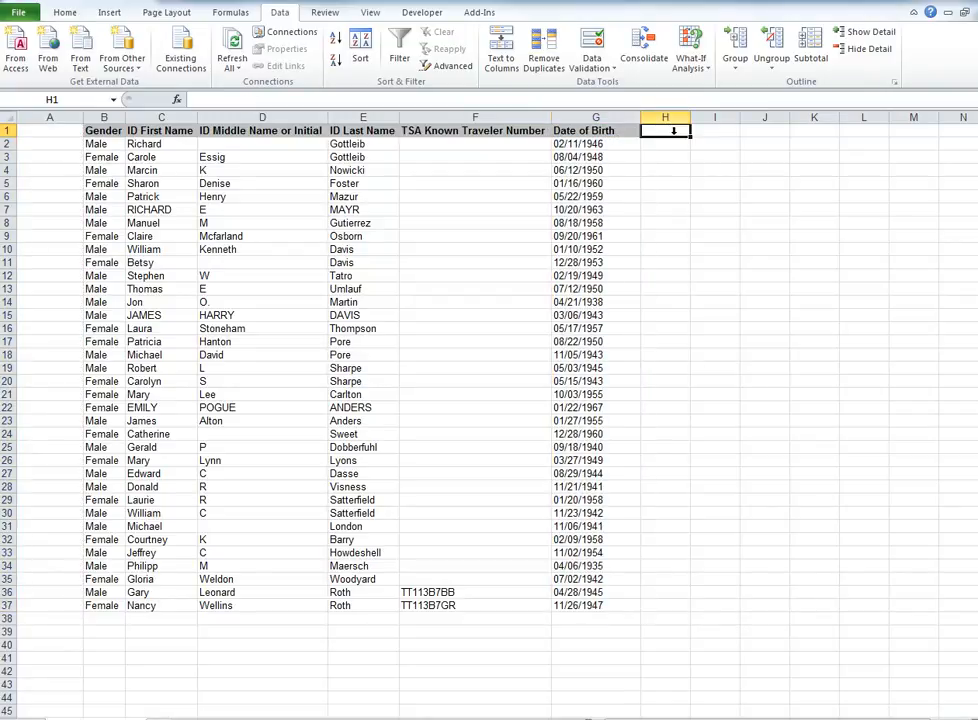
type("Month")
key("Tab")
type("Date")
key("Tab")
type("Yea")
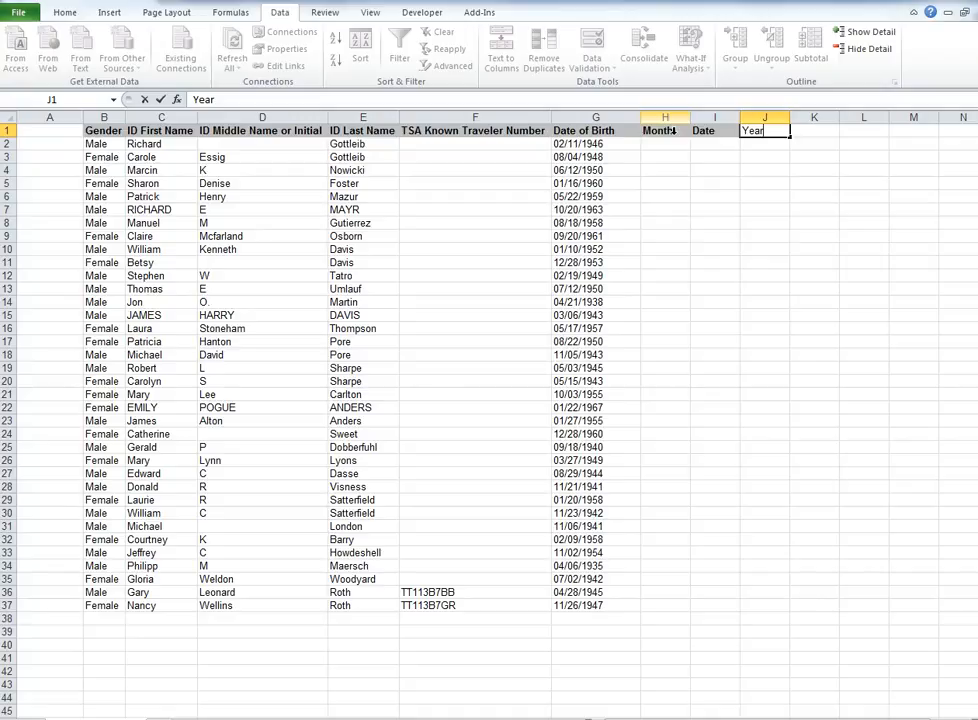
type("r")
key("Return")
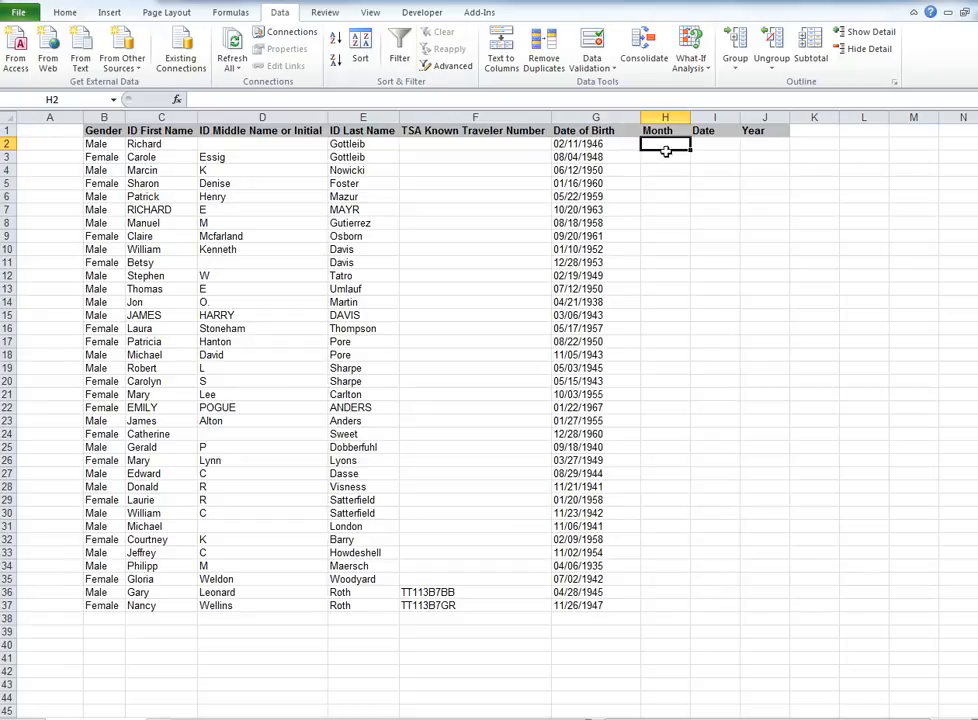
Insert a MONTH formula in H2 that takes the date of birth in G2.
left_click(231, 13)
left_click(243, 62)
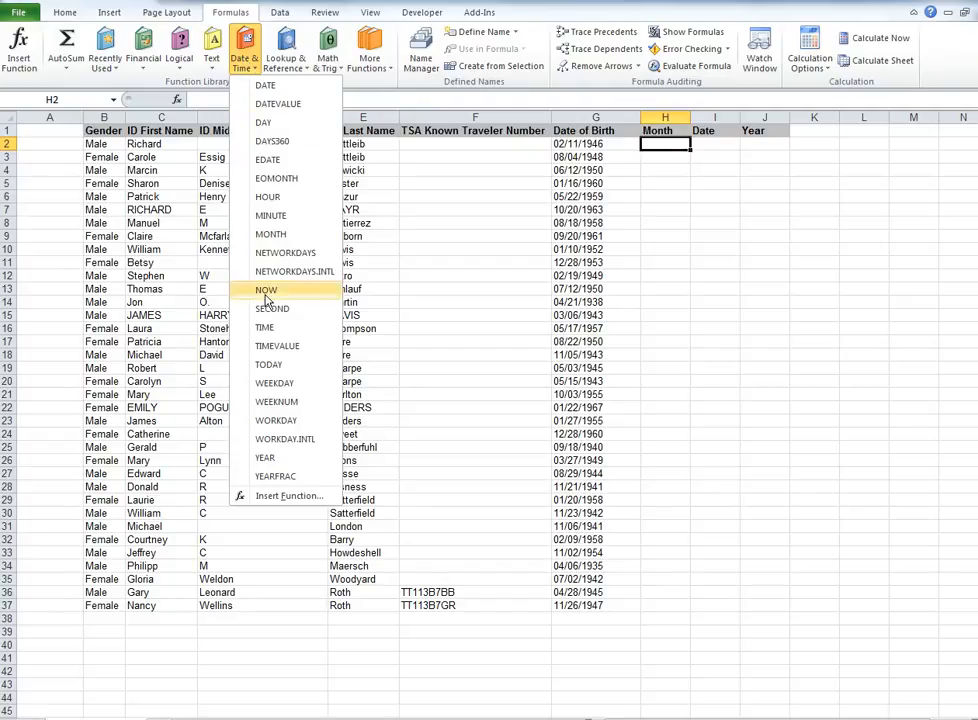
left_click(272, 234)
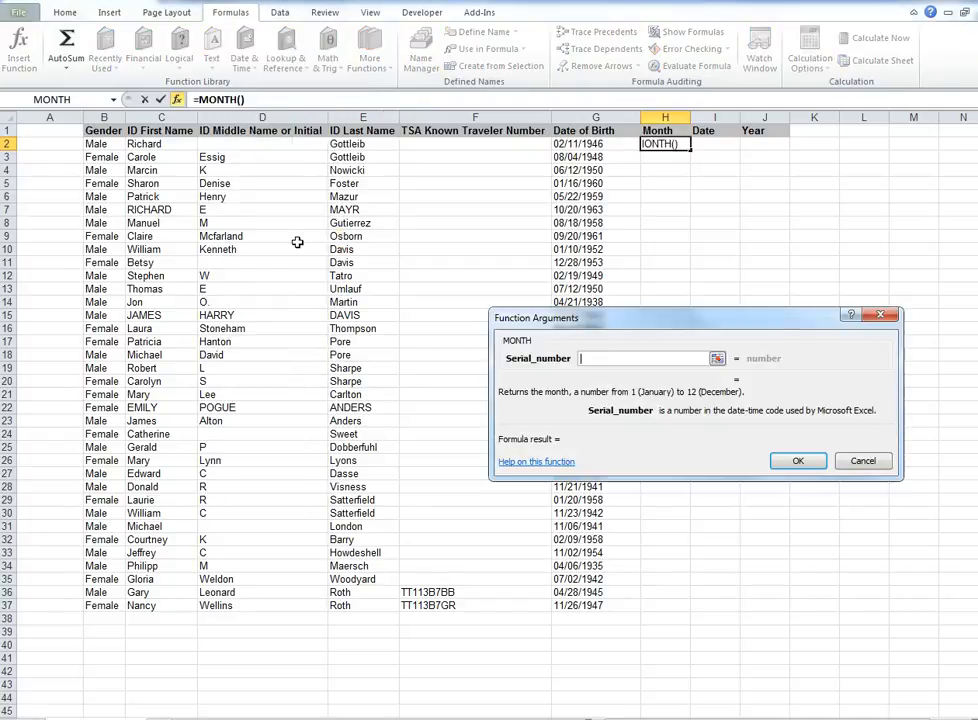
left_click(578, 146)
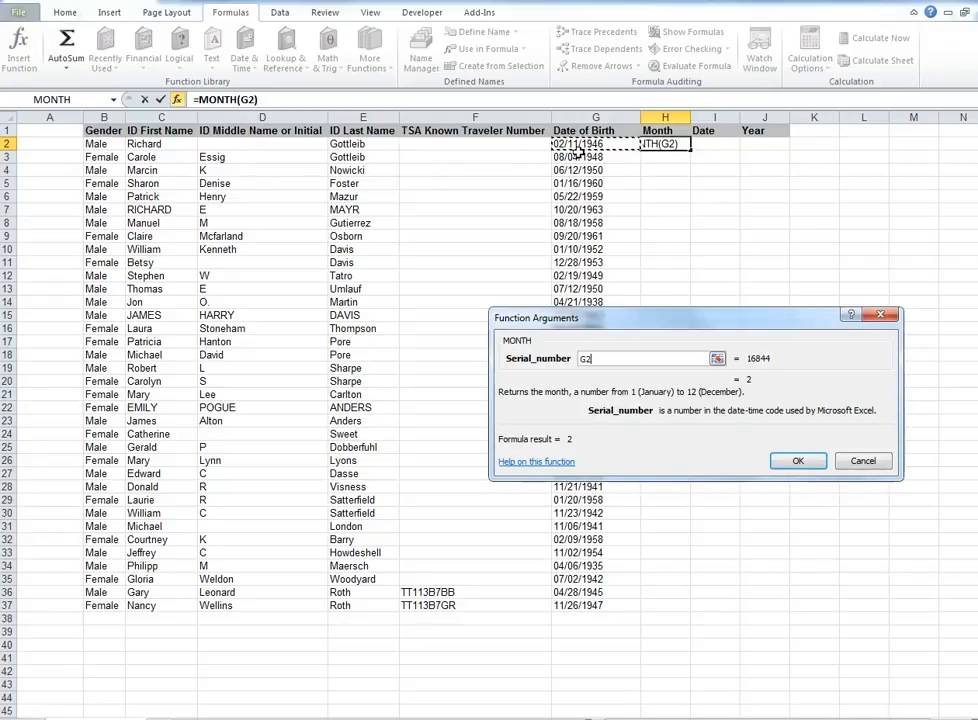
left_click(810, 465)
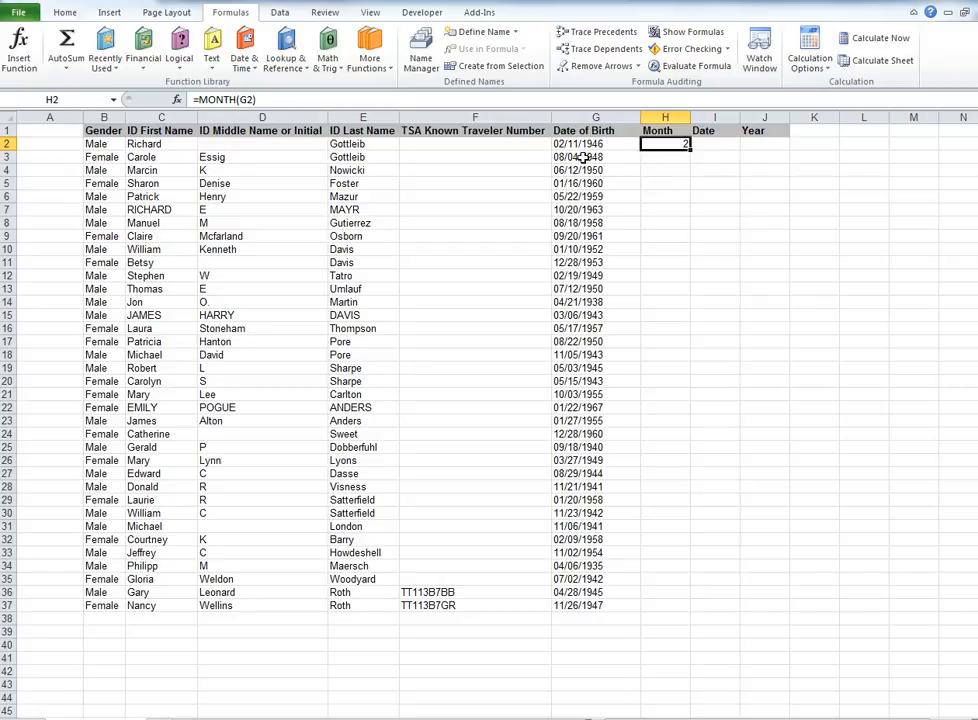
Insert a DAY formula in I2 that takes the date of birth in G2.
left_click(712, 147)
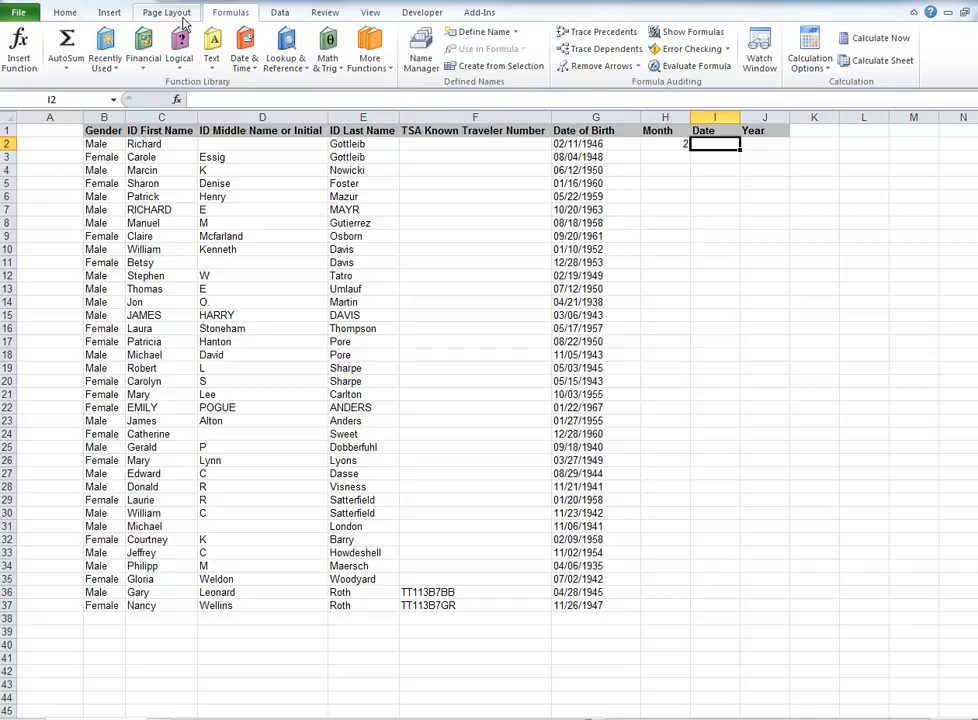
left_click(256, 58)
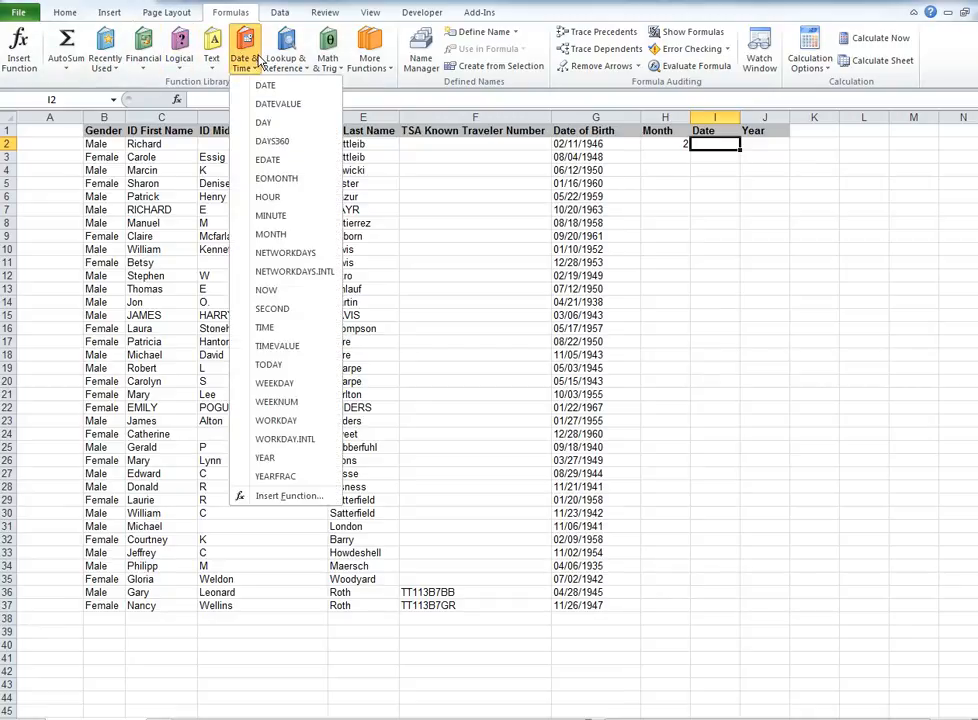
left_click(270, 122)
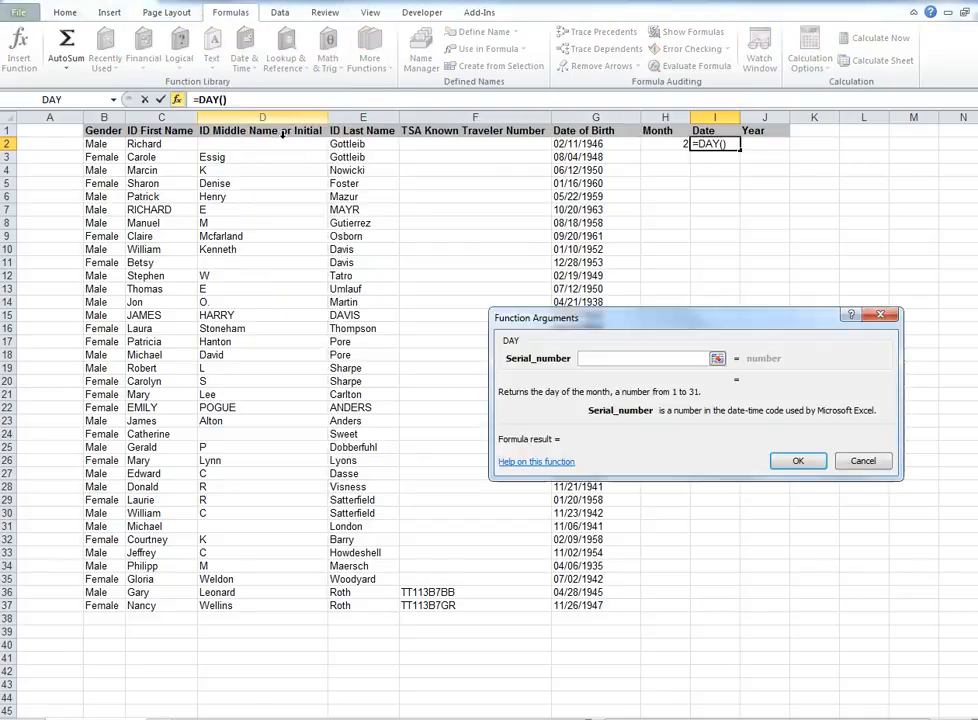
left_click(580, 145)
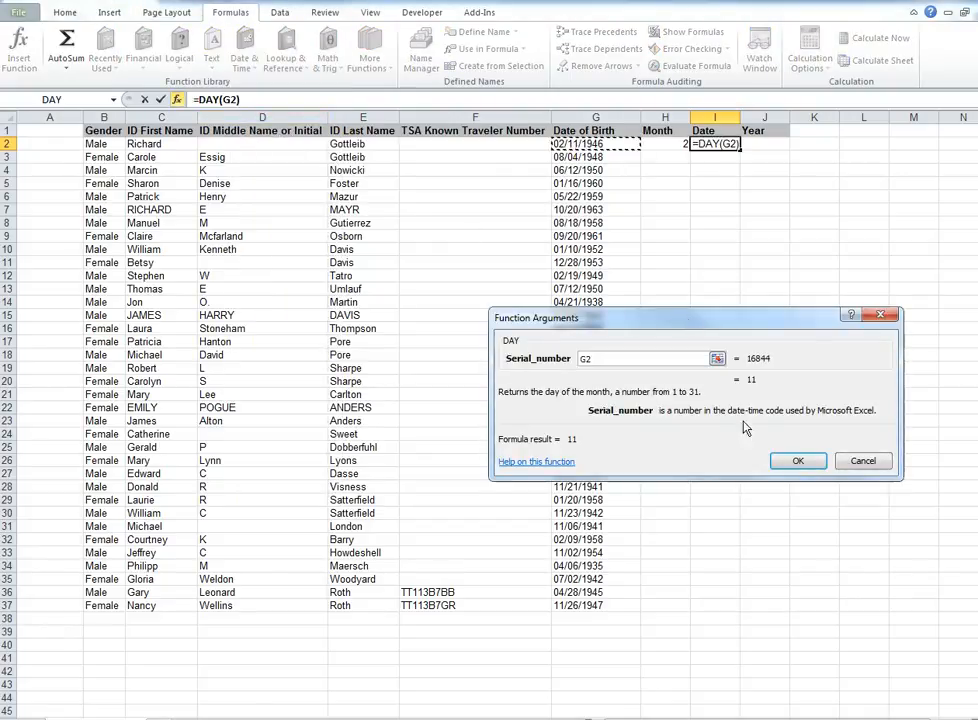
left_click(798, 465)
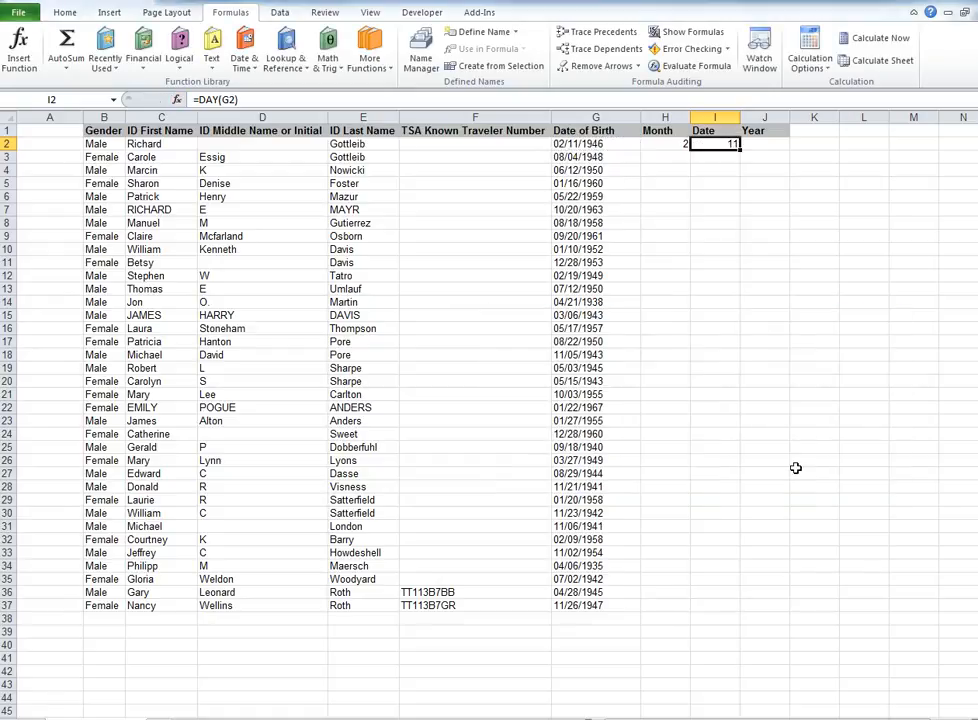
Insert a YEAR formula in J2 that takes the date of birth in G2.
left_click(758, 134)
left_click(762, 146)
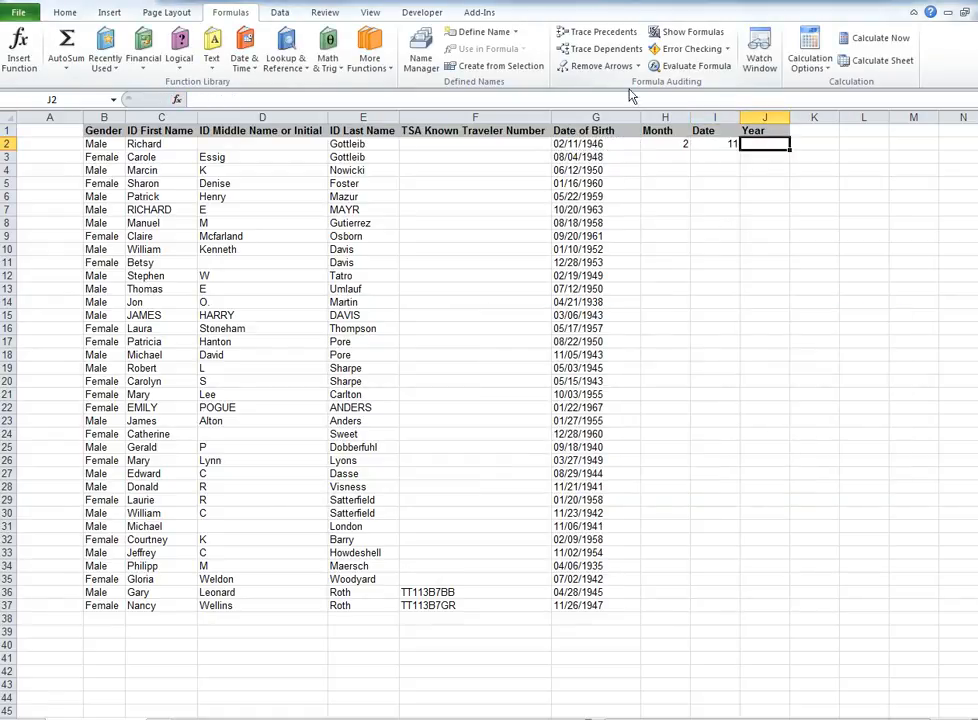
left_click(244, 57)
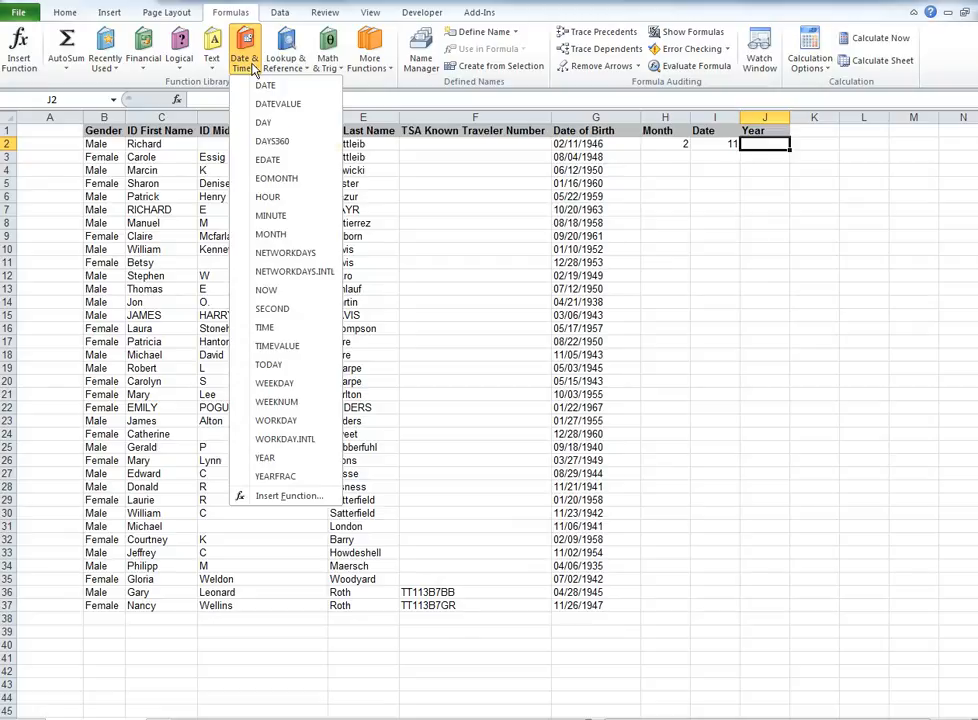
left_click(272, 460)
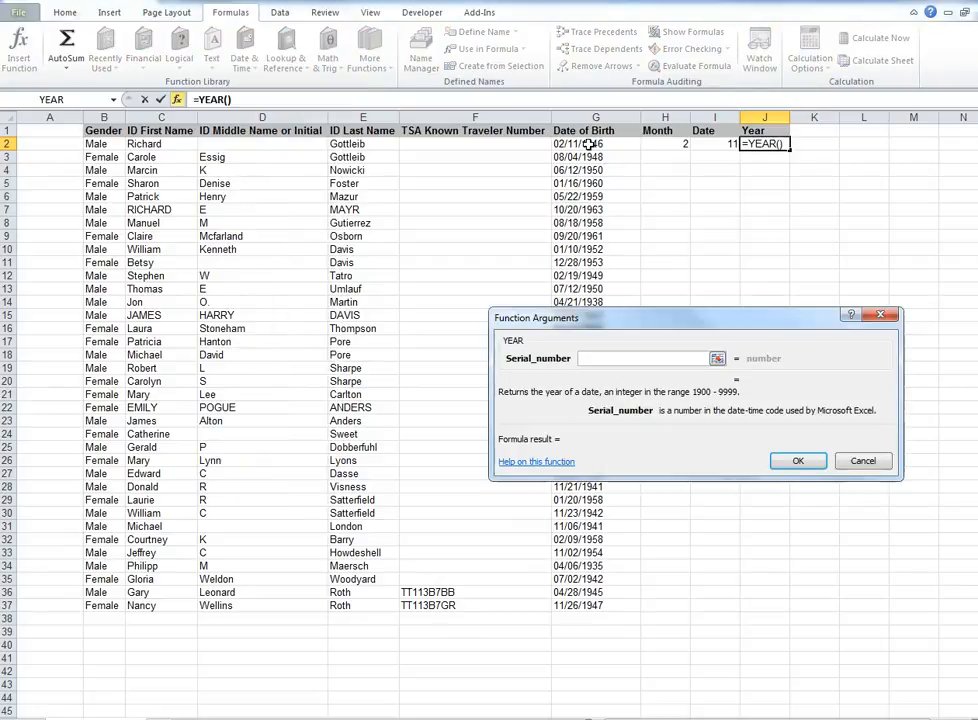
left_click(589, 144)
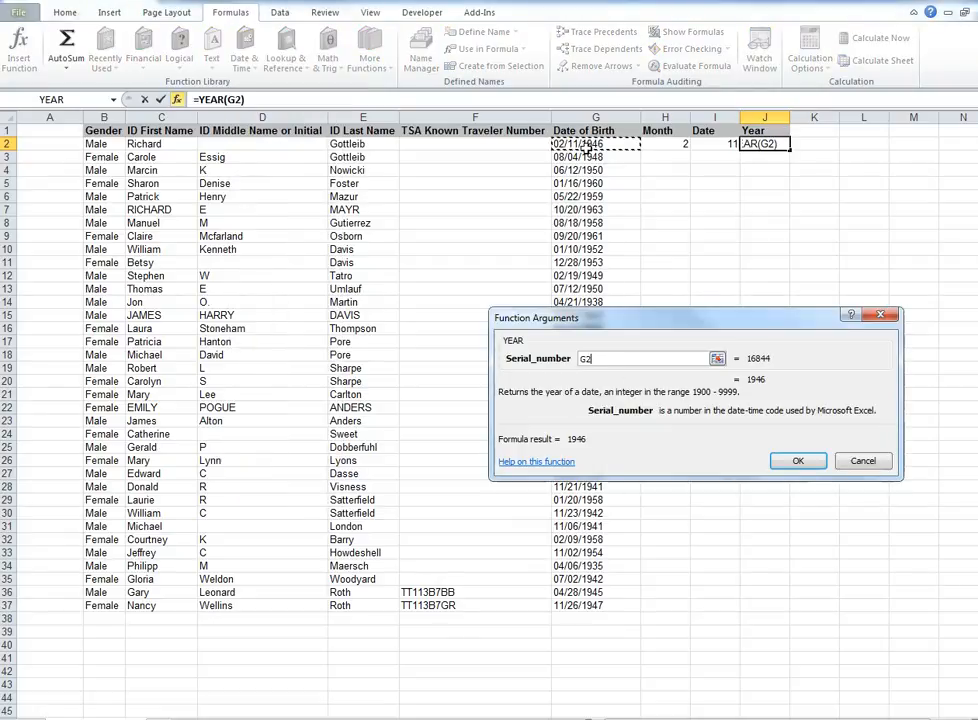
left_click(801, 460)
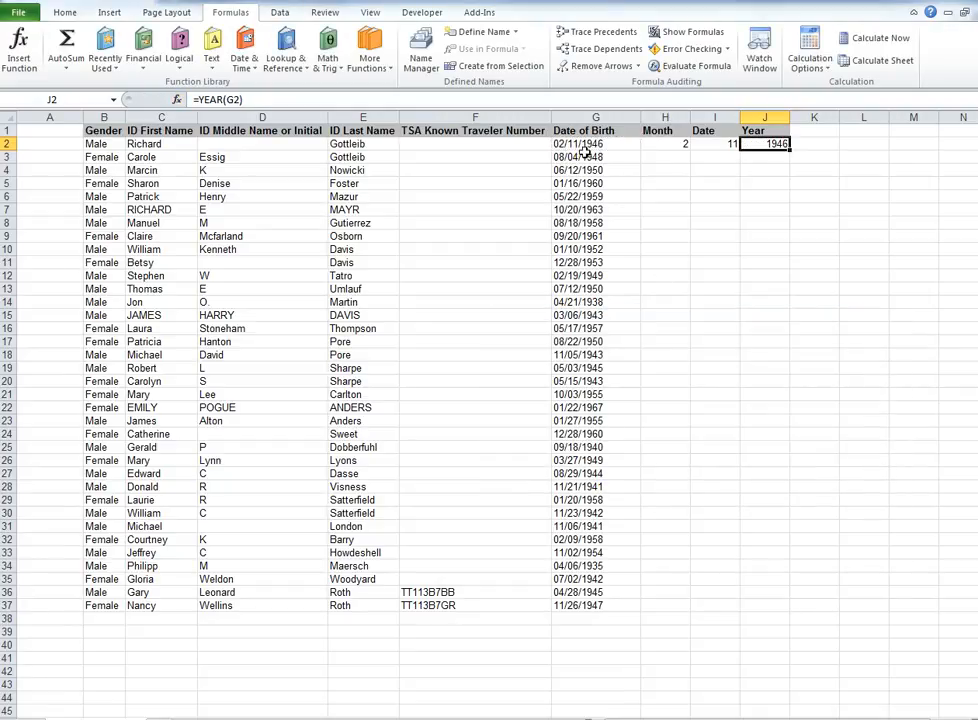
Copy the Month, Date and Year formulas from row 2 down through row 37.
left_click_drag(688, 147, 753, 144)
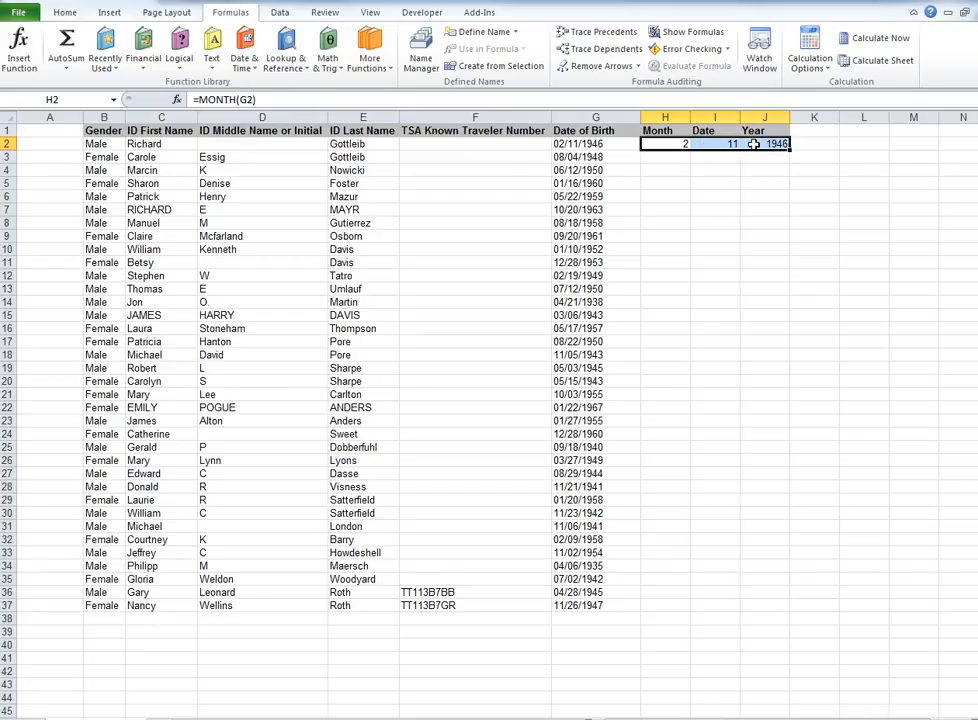
key("ctrl+c")
left_click(687, 160)
left_click_drag(688, 161, 670, 606)
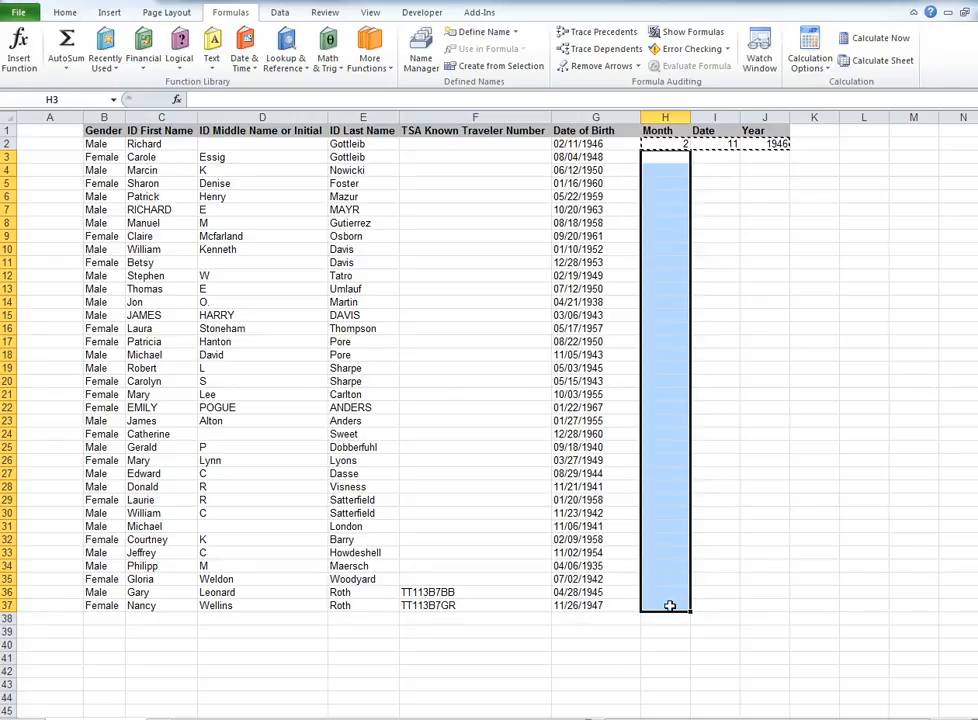
key("ctrl+v")
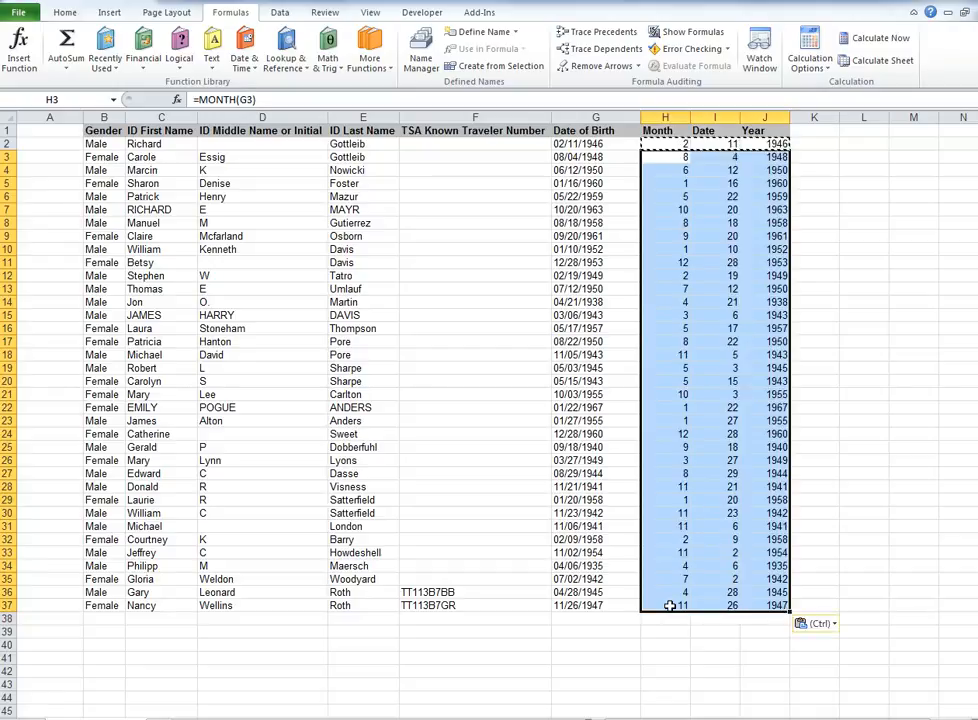
Convert the Month, Date and Year formulas in H2:J37 to static values by pasting them as values.
left_click(665, 144)
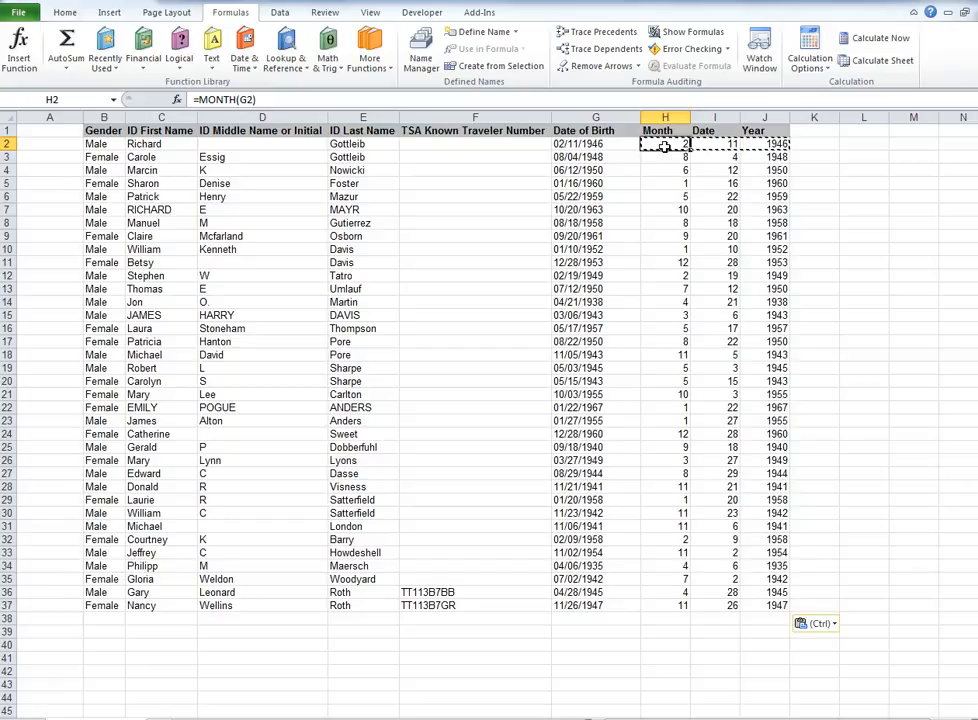
left_click_drag(664, 146, 768, 610)
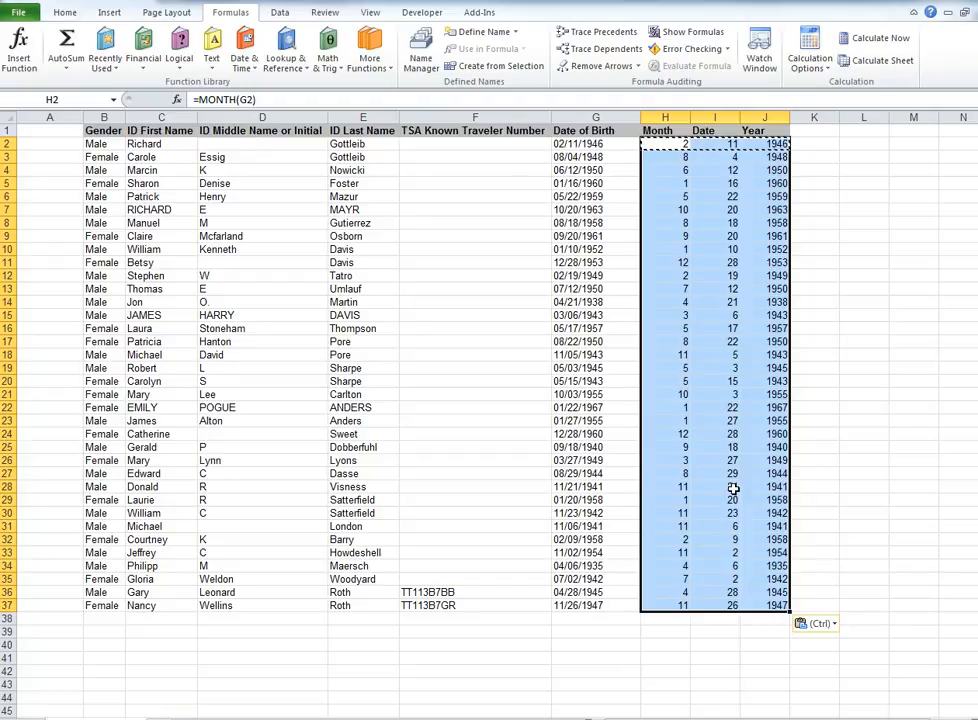
key("ctrl+c")
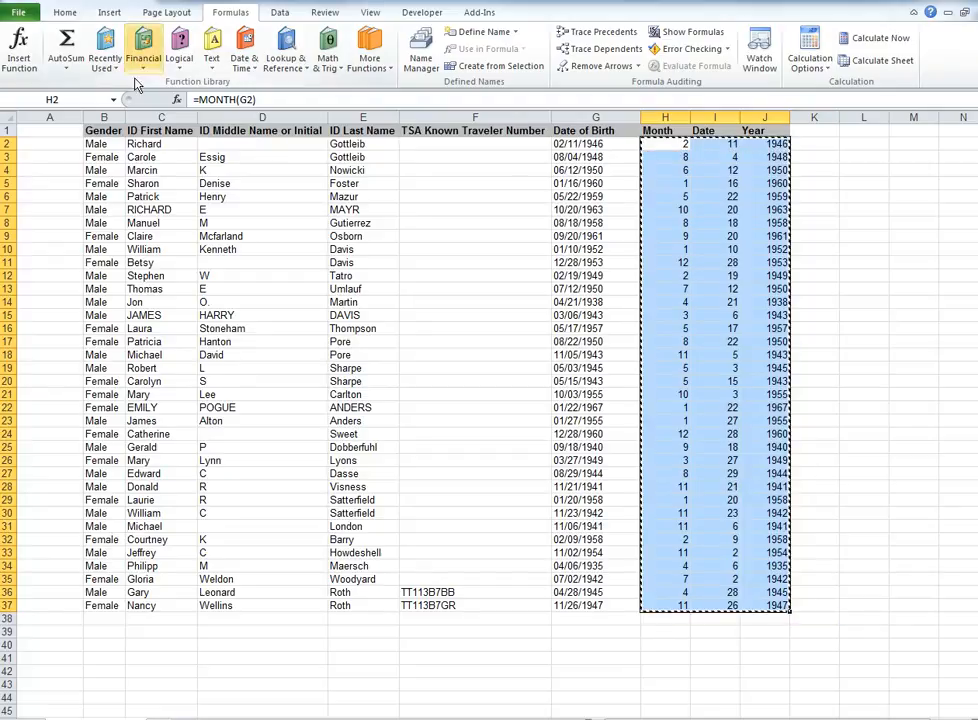
left_click(64, 14)
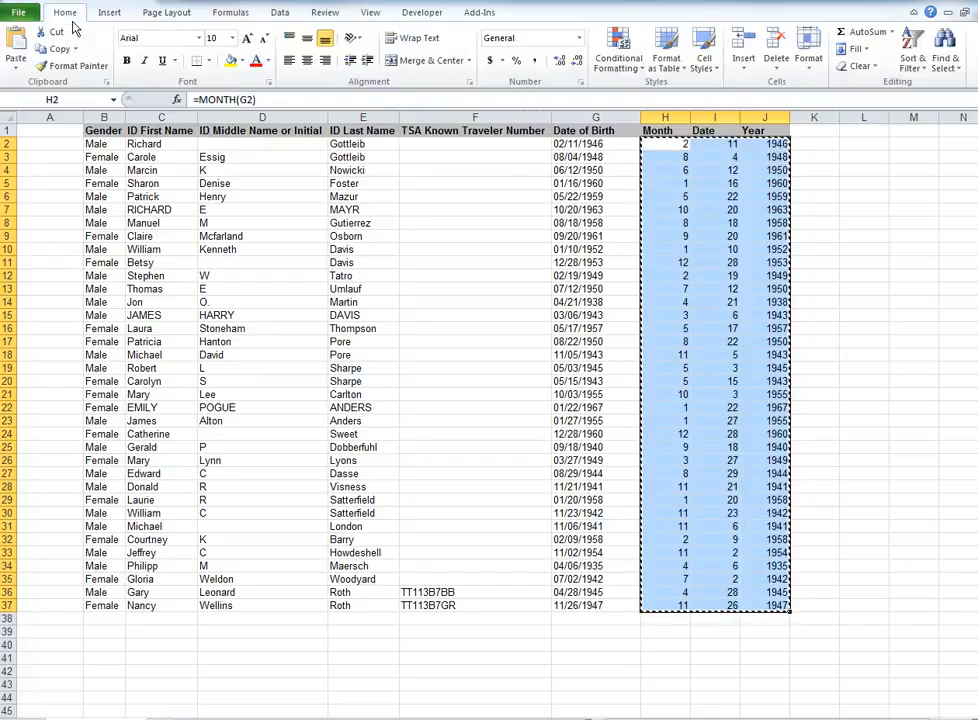
left_click(16, 60)
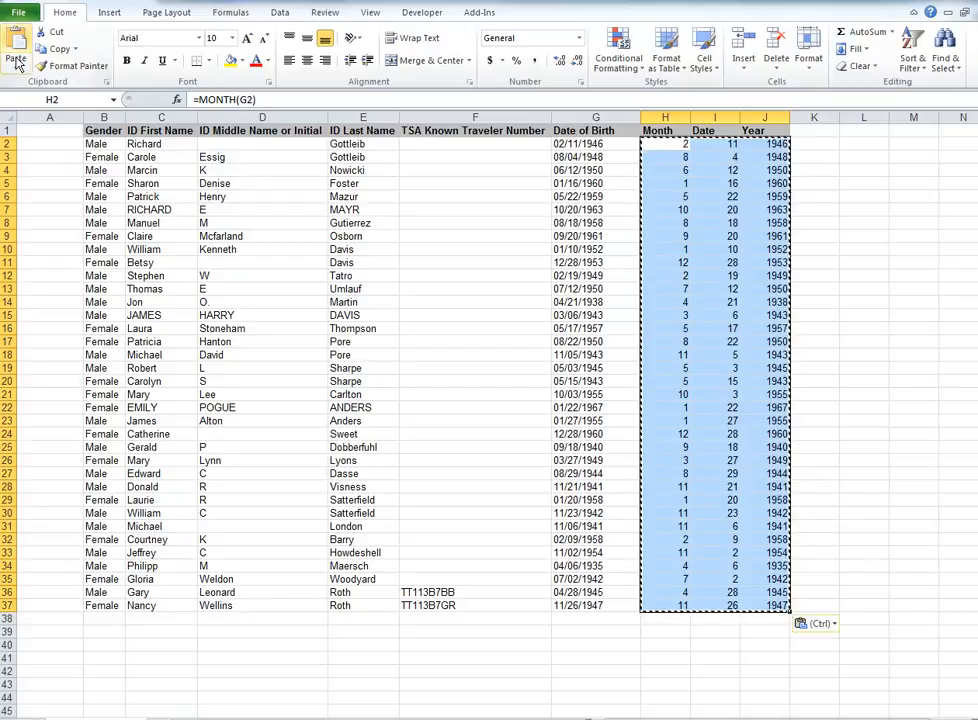
left_click(16, 62)
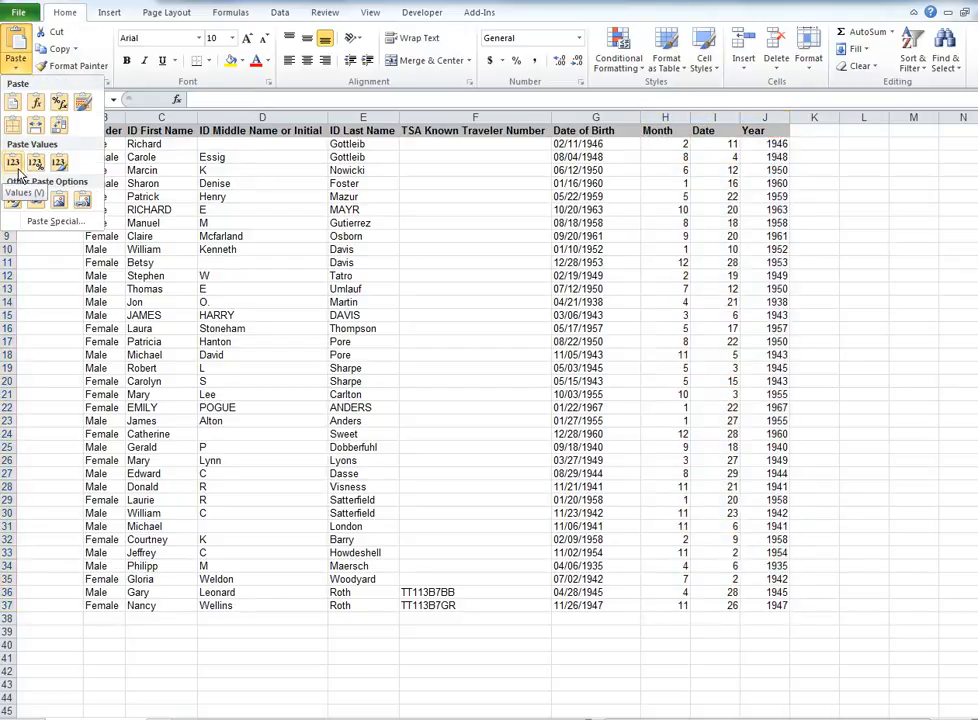
left_click(14, 166)
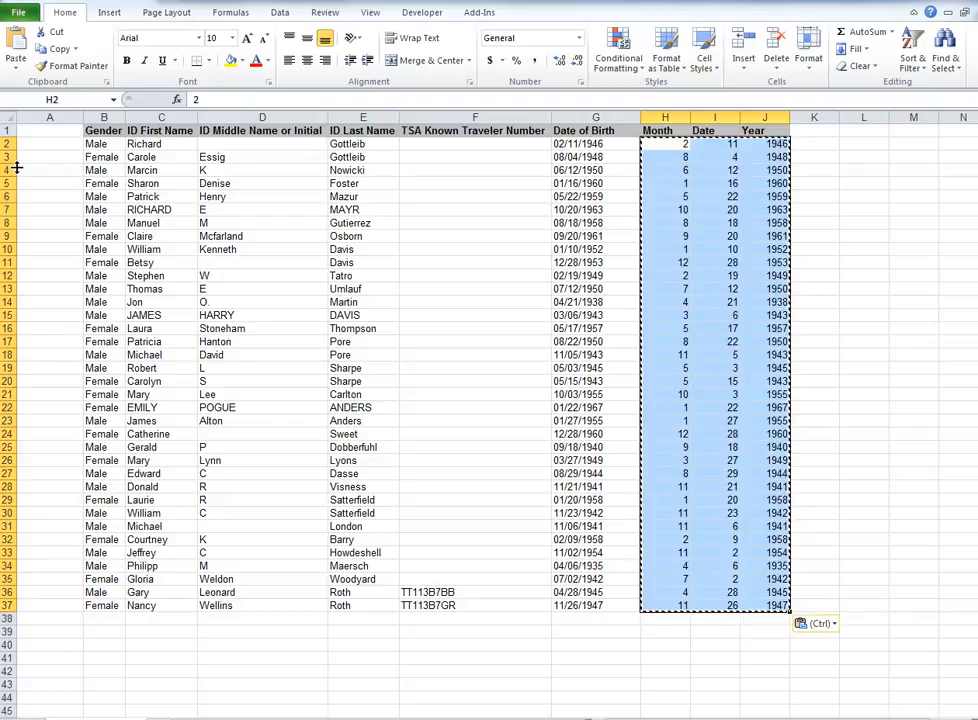
Clear the Date of Birth column G.
left_click(609, 130)
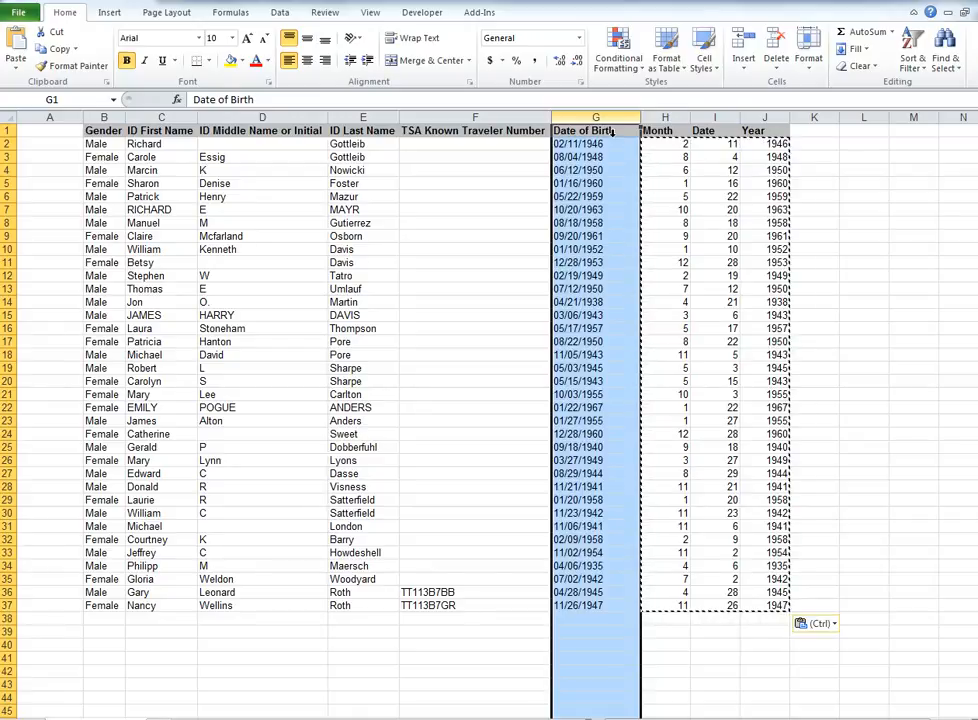
key("Delete")
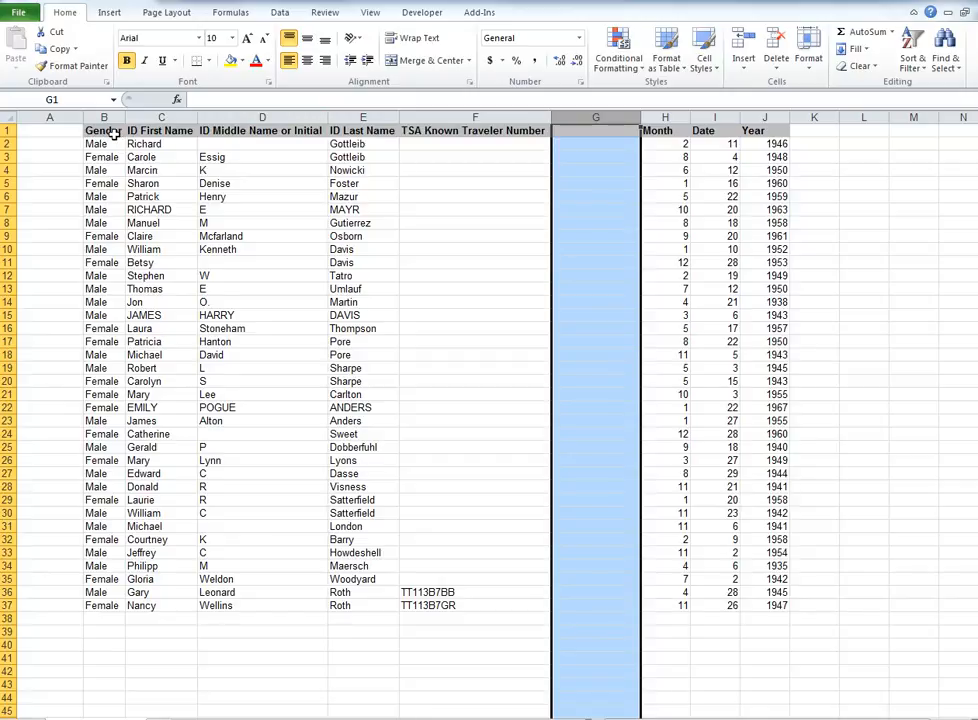
Move the Gender column's data from column B into column K.
left_click_drag(115, 134, 98, 613)
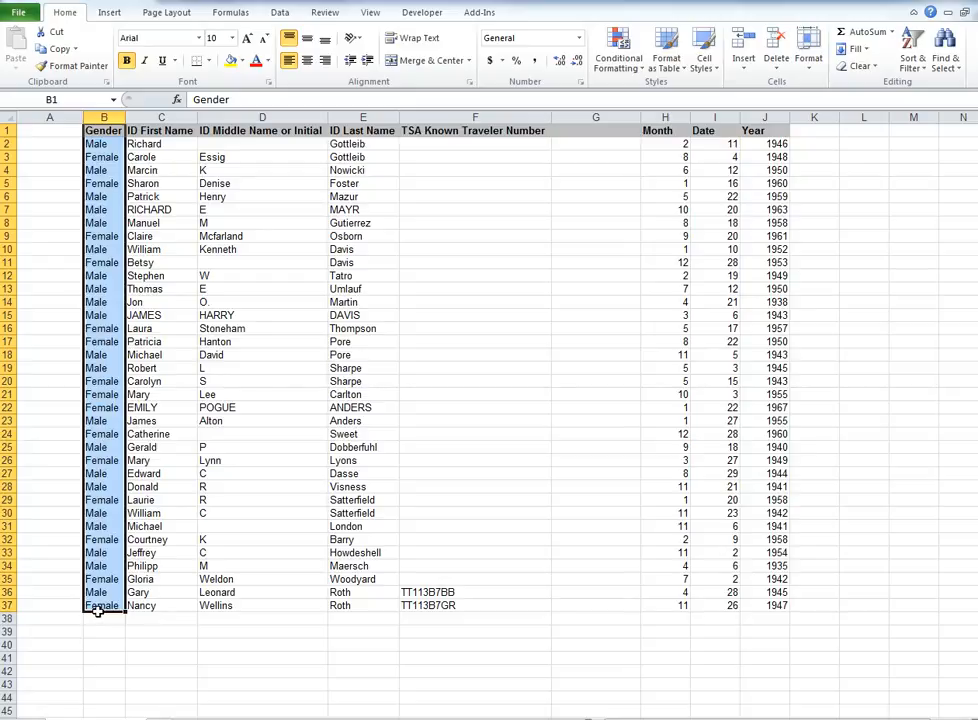
key("ctrl+c")
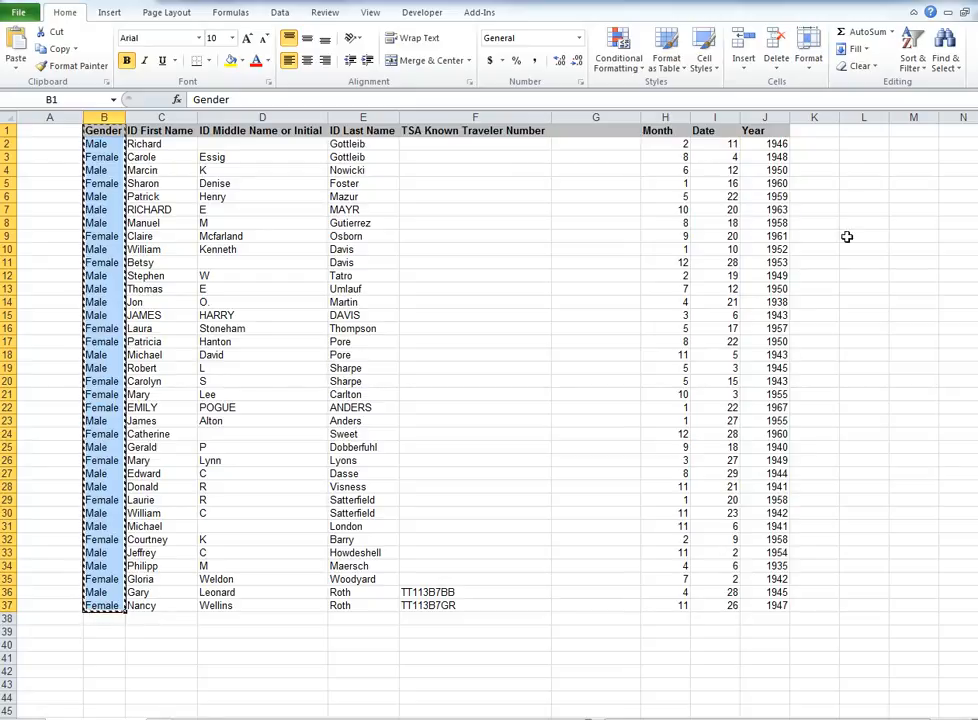
left_click(829, 136)
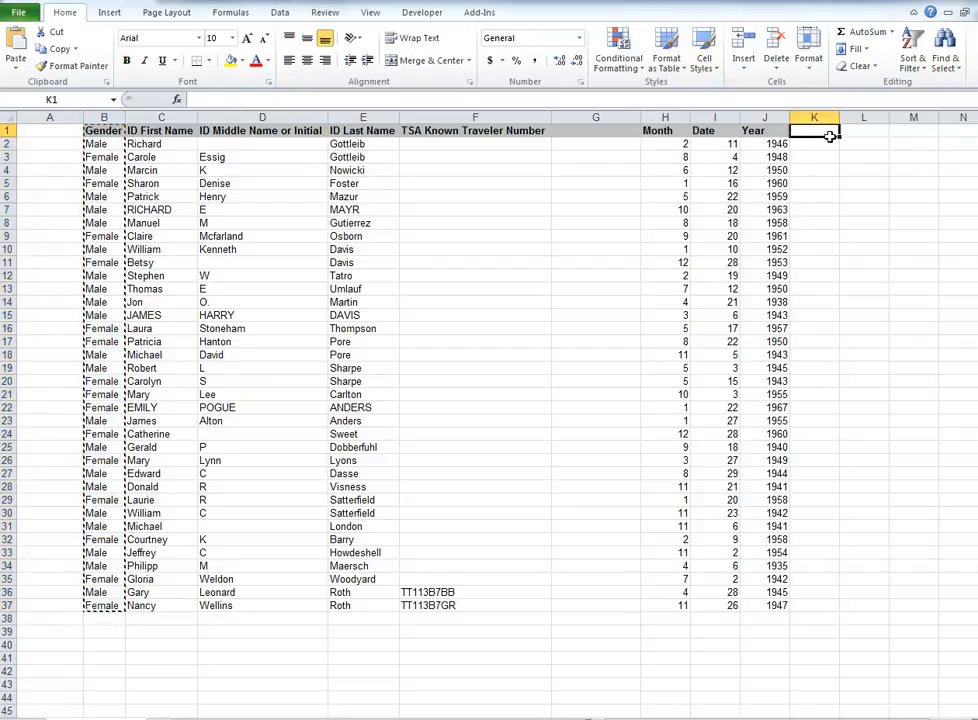
key("ctrl+v")
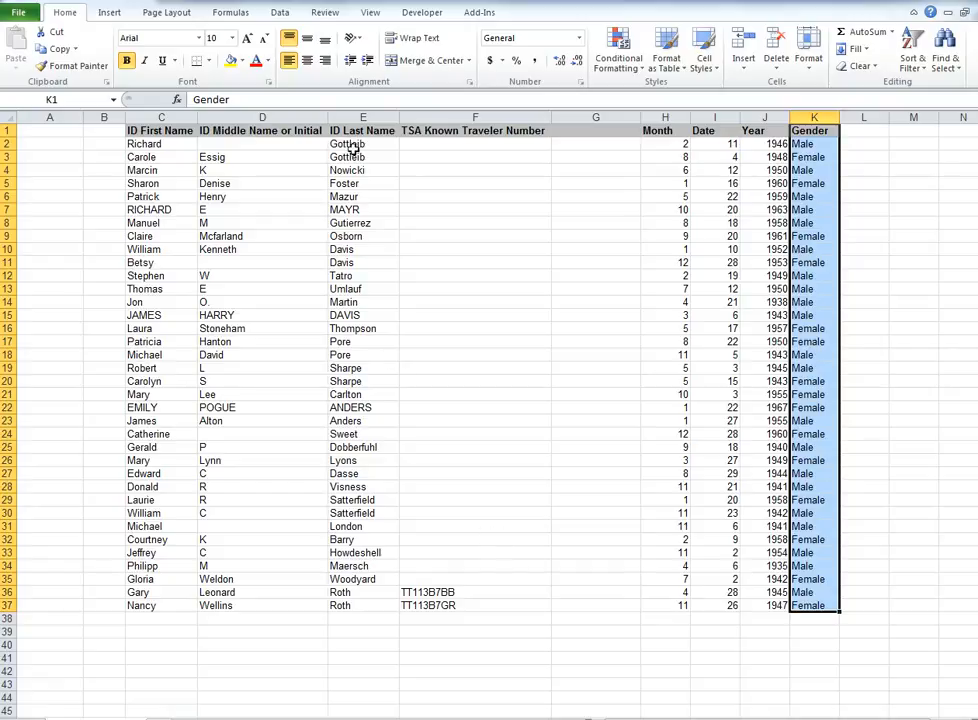
Copy the last names from E2:E37 into the Last Name column of the SteamboatAir group form starting at row 16.
left_click_drag(352, 147, 356, 607)
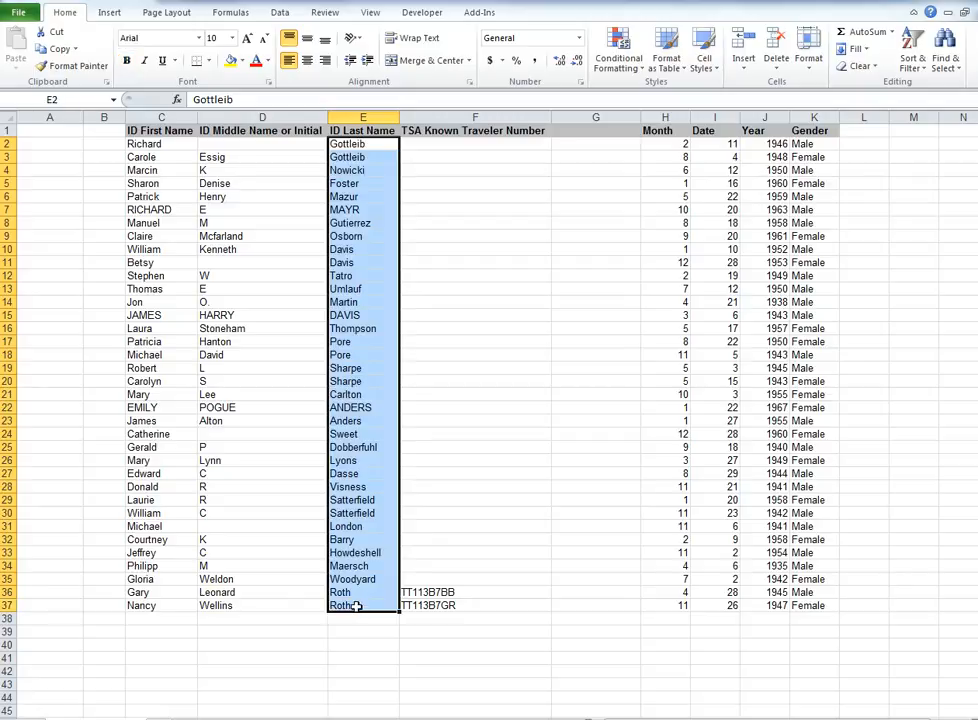
key("ctrl+c")
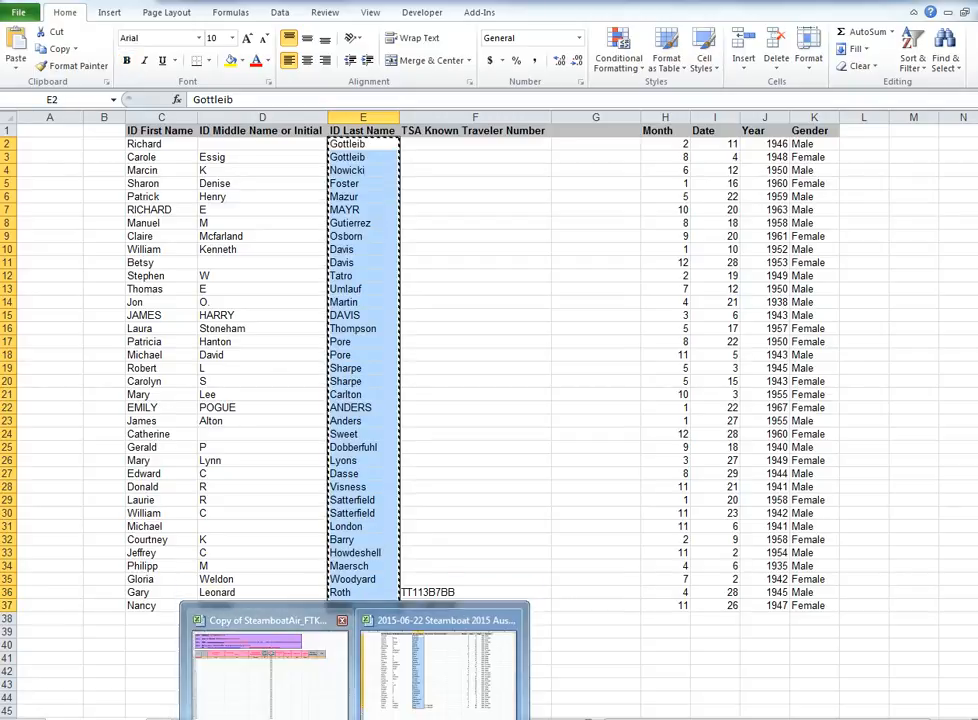
left_click(327, 705)
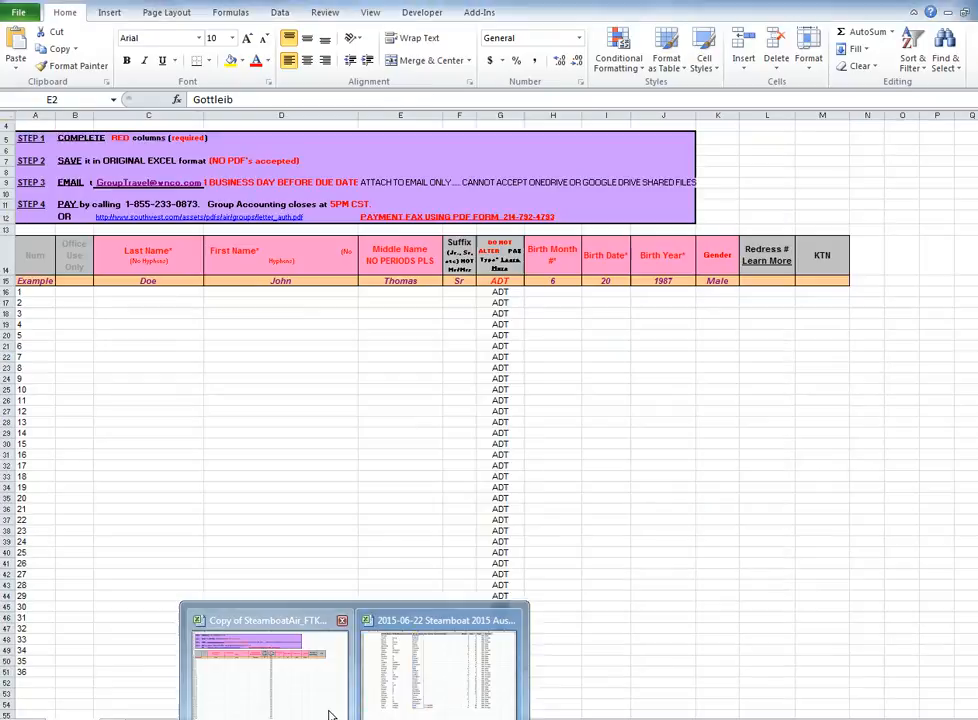
left_click(160, 305)
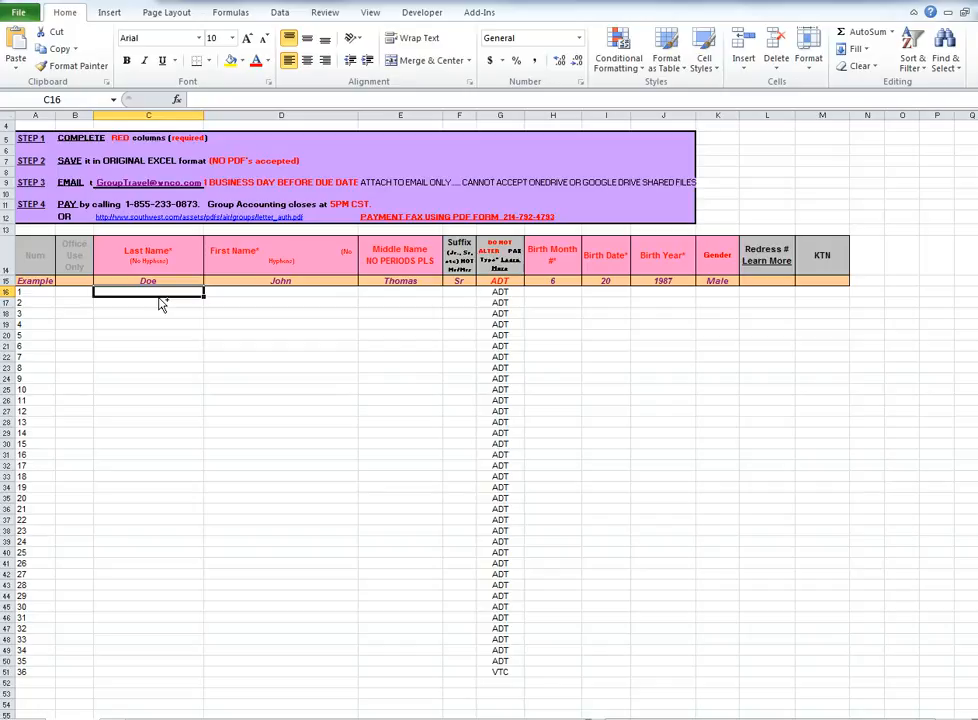
key("ctrl+v")
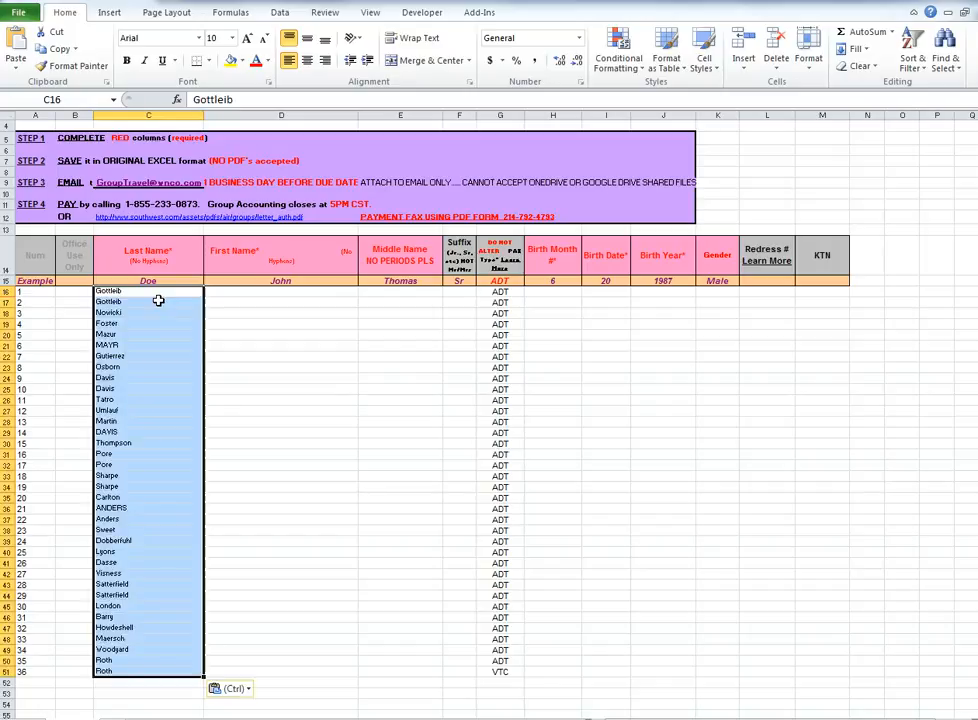